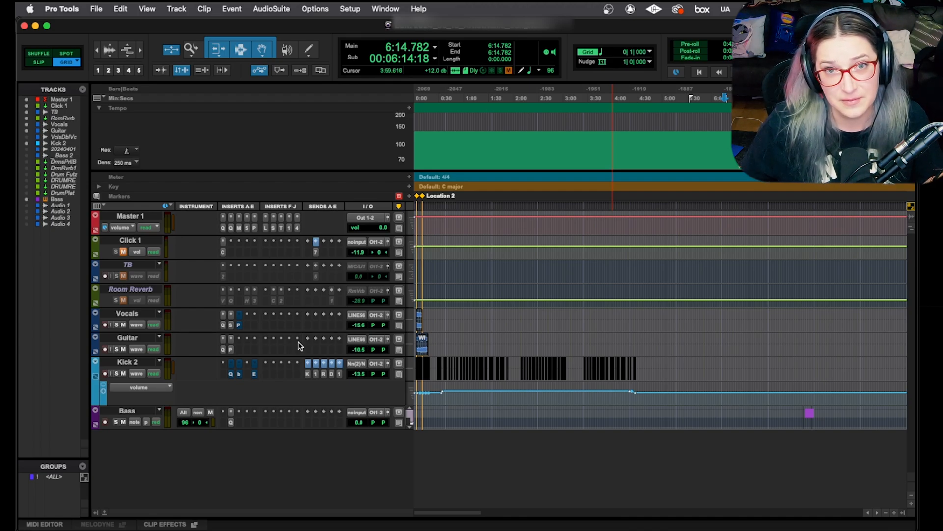
- Switch to the Mix window and try selecting the whole range of tracks from Vocals through Bass
{"action": "key", "text": "super+equal"}
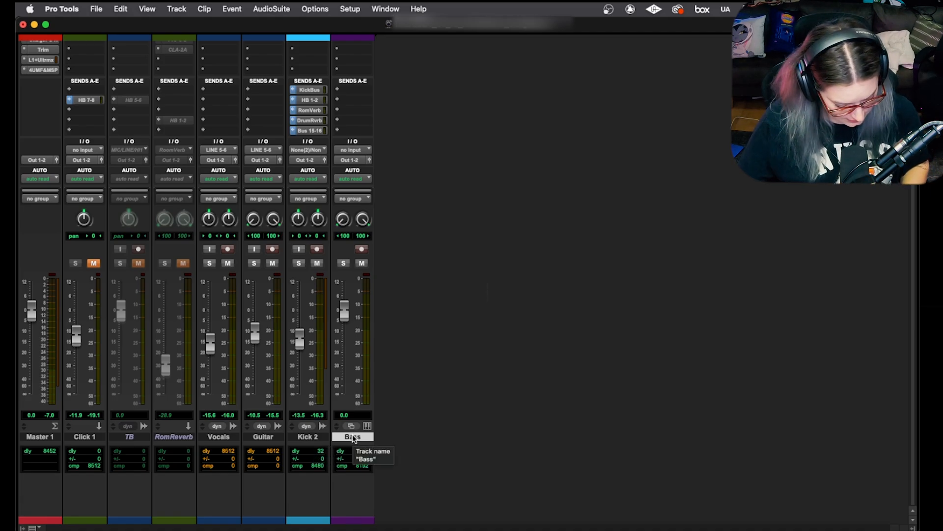
{"action": "left_click", "coordinate": [225, 438], "text": "shift"}
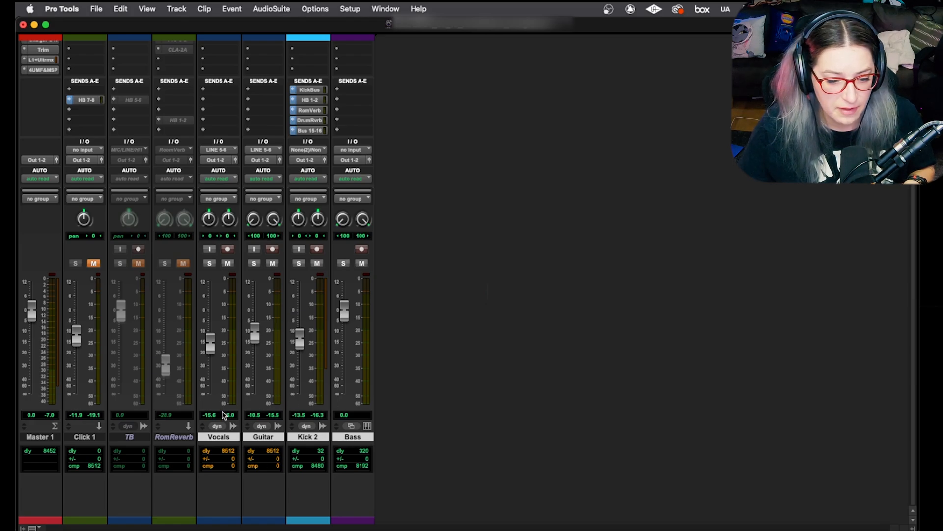
{"action": "left_click", "coordinate": [187, 437]}
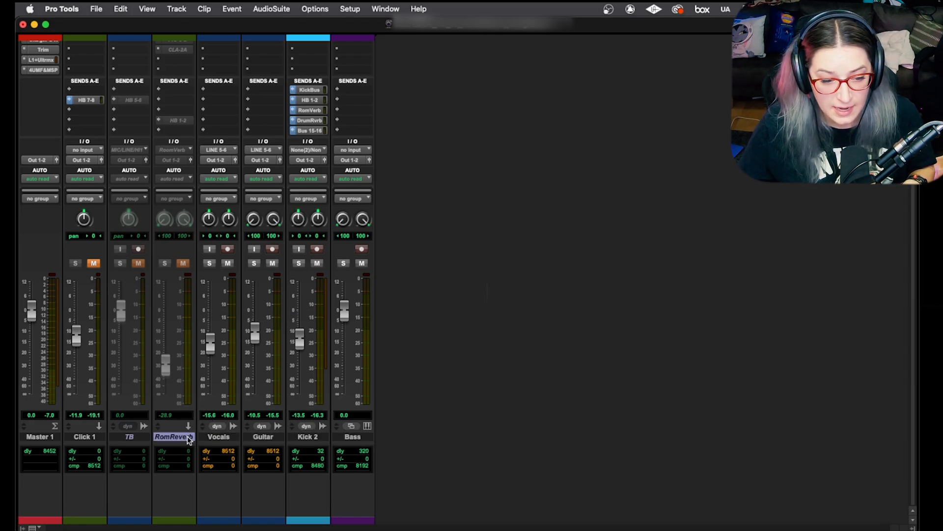
- Select the Vocals, Guitar, Kick 2 and Bass tracks individually, one after another
{"action": "left_click", "coordinate": [226, 437]}
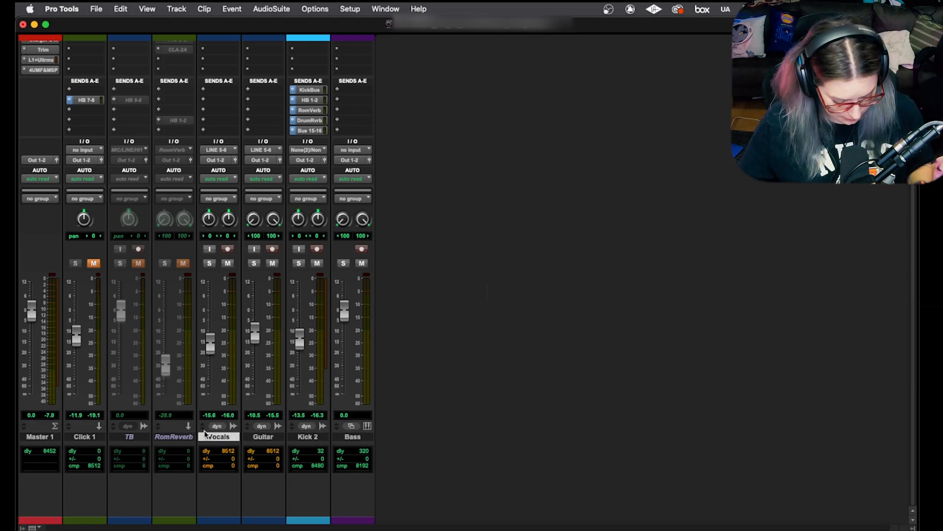
{"action": "left_click", "coordinate": [275, 437], "text": "shift"}
{"action": "left_click", "coordinate": [328, 438], "text": "shift"}
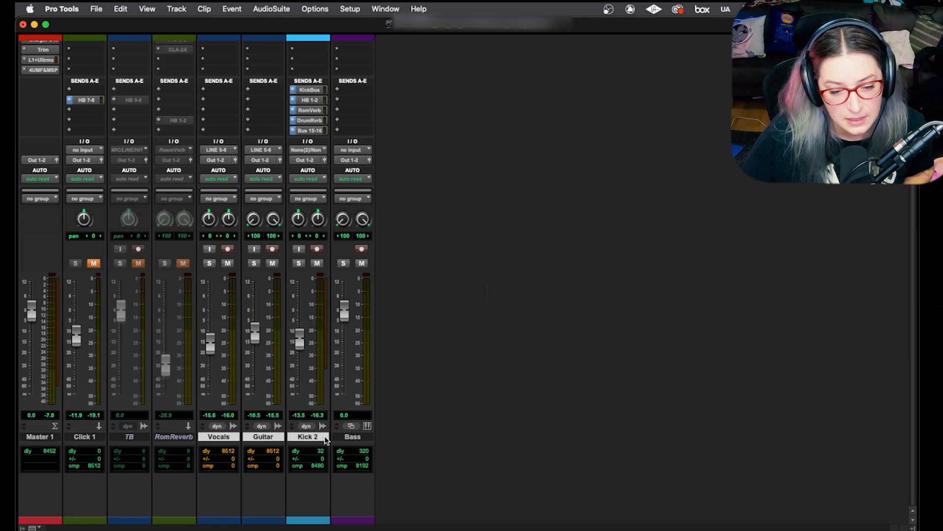
{"action": "left_click", "coordinate": [364, 439], "text": "shift"}
- Add the non-adjacent TB track to the selection, and reselect only the range from Vocals through Bass
{"action": "left_click", "coordinate": [121, 438], "text": "super"}
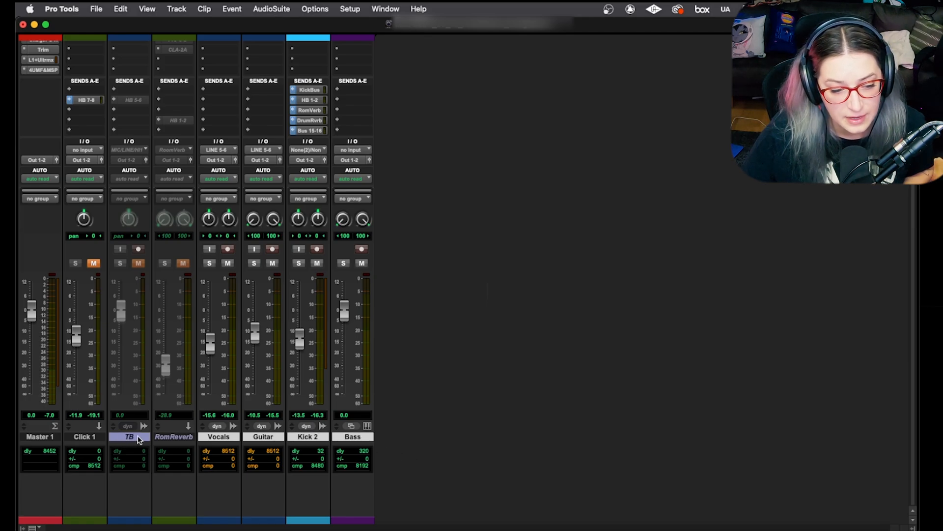
{"action": "left_click", "coordinate": [172, 437]}
{"action": "left_click", "coordinate": [216, 437]}
{"action": "left_click", "coordinate": [358, 437], "text": "shift"}
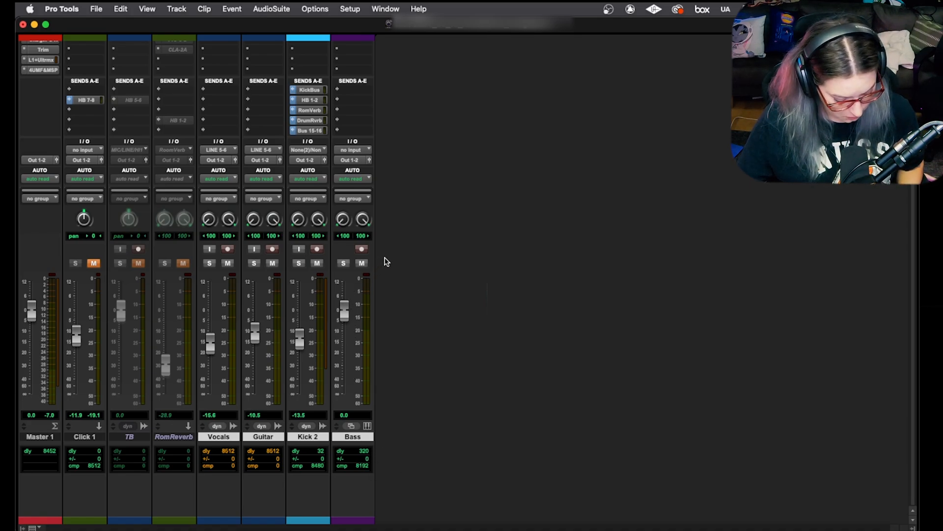
- Route the output of all selected tracks at once to Bus 9-10 (Stereo)
{"action": "left_click", "coordinate": [348, 161]}
{"action": "mouse_move", "coordinate": [356, 161]}
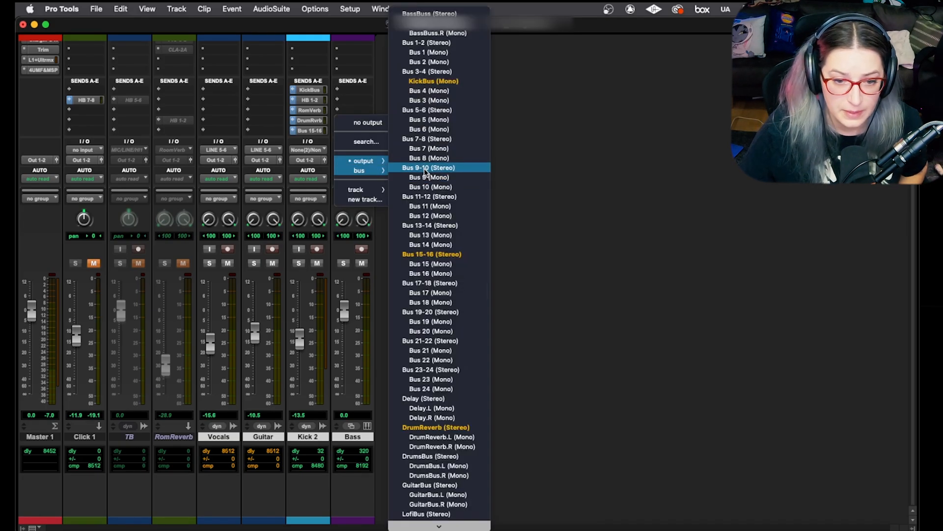
{"action": "left_click", "coordinate": [426, 169], "text": "alt+shift"}
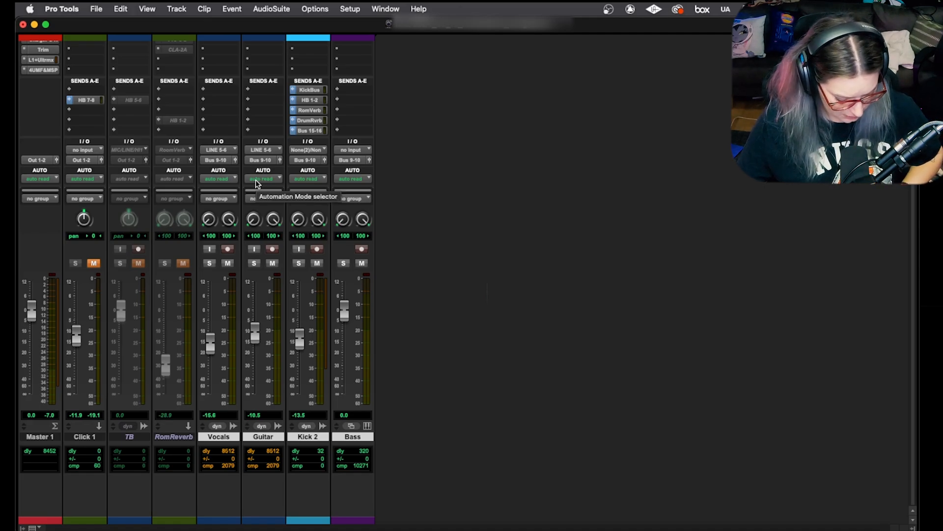
- Assign ascending output buses across the selected tracks: Vocals to Bus 11-12, Guitar 13-14, Kick 2 15-16 and Bass 17-18
{"action": "left_click", "coordinate": [210, 161]}
{"action": "mouse_move", "coordinate": [224, 170]}
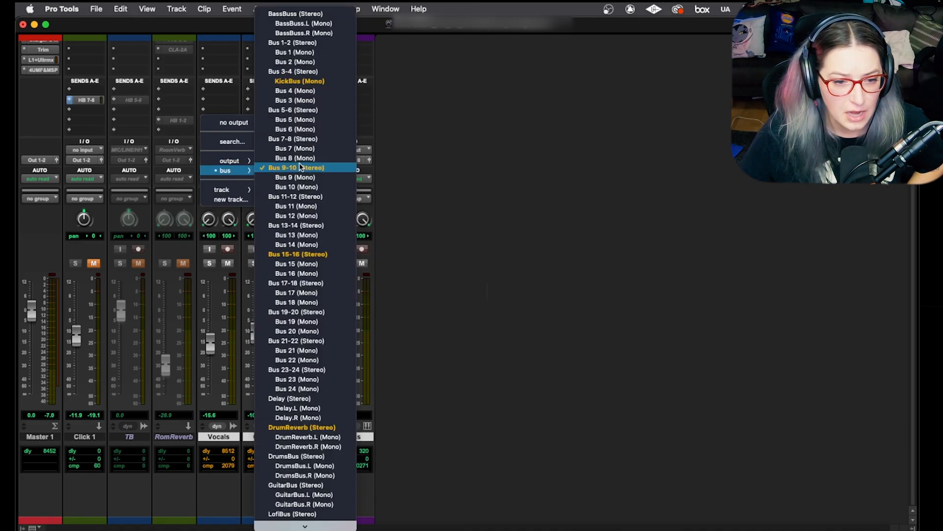
{"action": "left_click", "coordinate": [313, 196]}
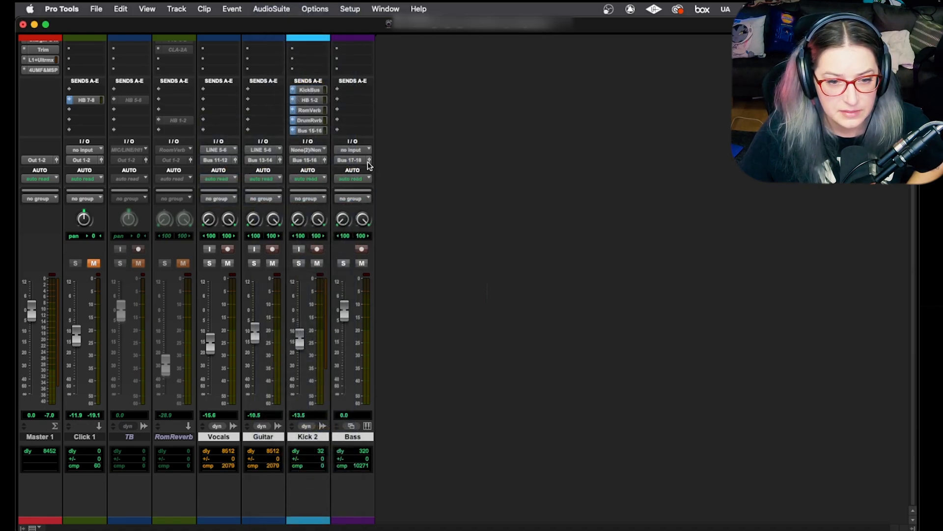
- Assign ascending interface inputs across the selected tracks, starting with MIC/LINE 3-4 on Vocals, and review the Guitar's input choices
{"action": "left_click", "coordinate": [219, 150]}
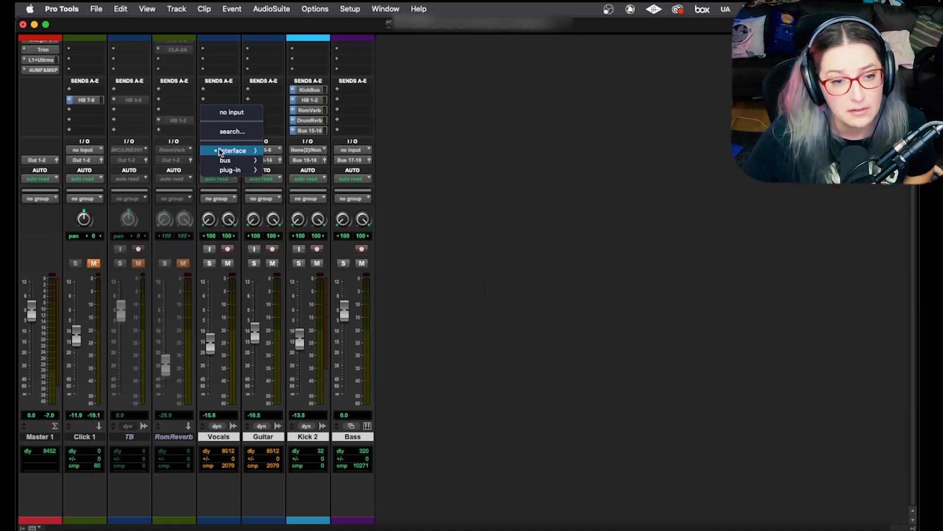
{"action": "mouse_move", "coordinate": [224, 151]}
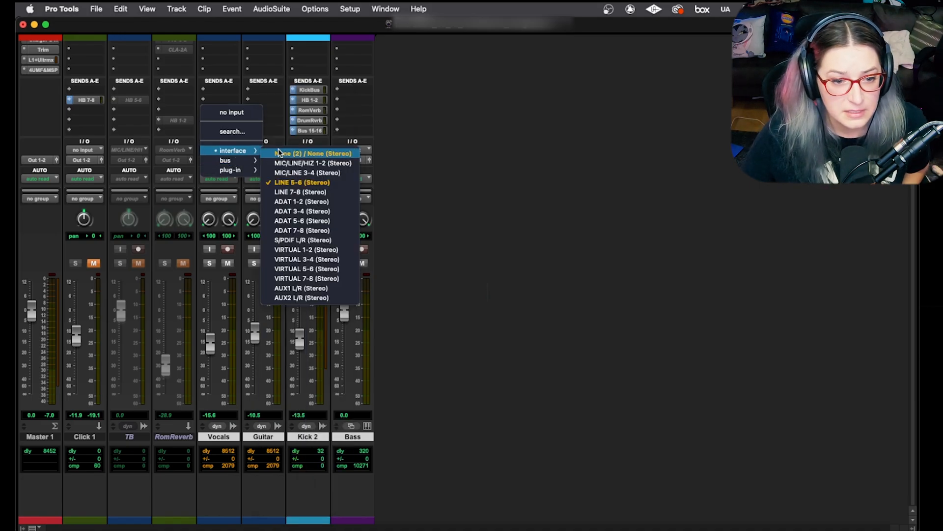
{"action": "left_click", "coordinate": [324, 173], "text": "alt+shift+super"}
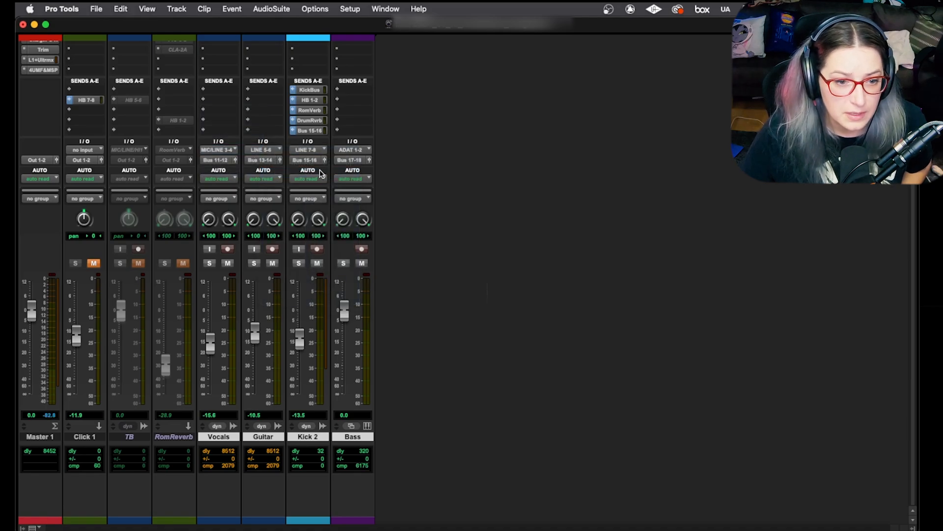
{"action": "left_click", "coordinate": [264, 149]}
{"action": "mouse_move", "coordinate": [268, 151]}
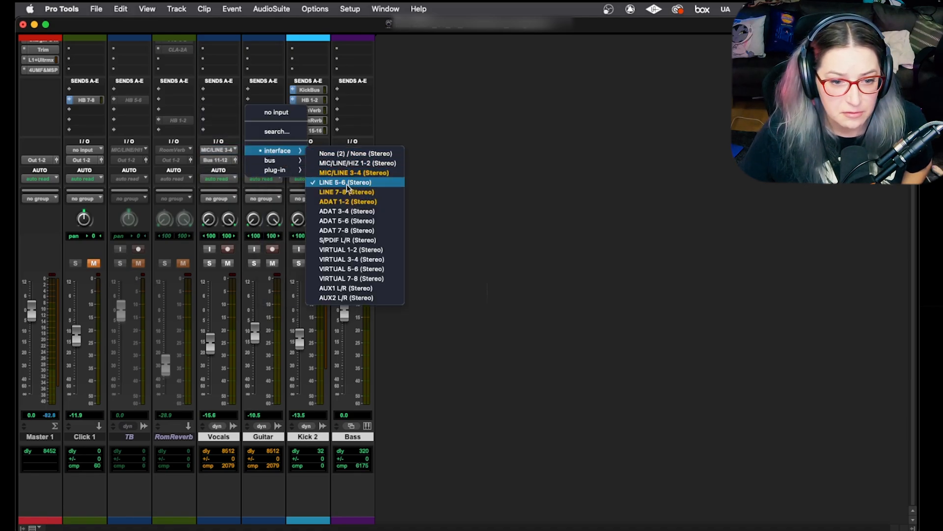
{"action": "left_click", "coordinate": [428, 200]}
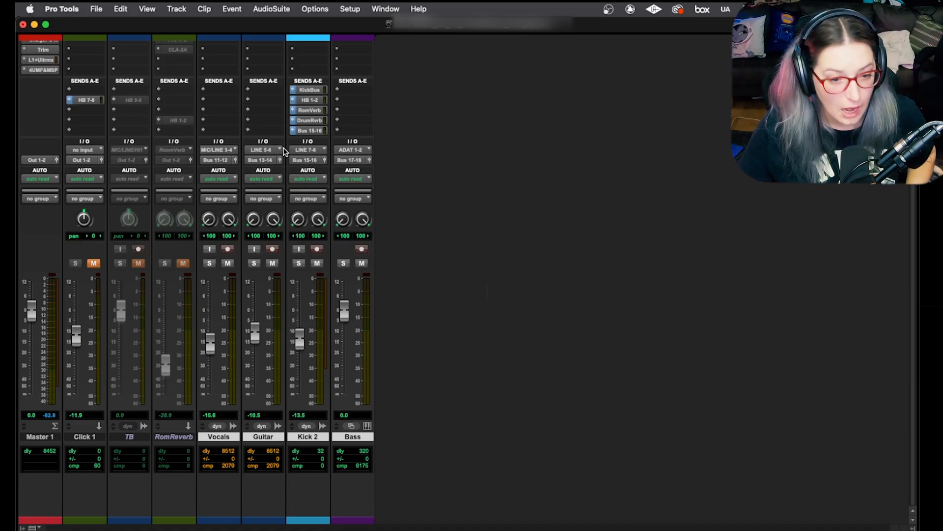
- Set all selected tracks to no input and route their outputs to Out 1-2 (Stereo)
{"action": "left_click", "coordinate": [227, 150]}
{"action": "left_click", "coordinate": [236, 112], "text": "alt"}
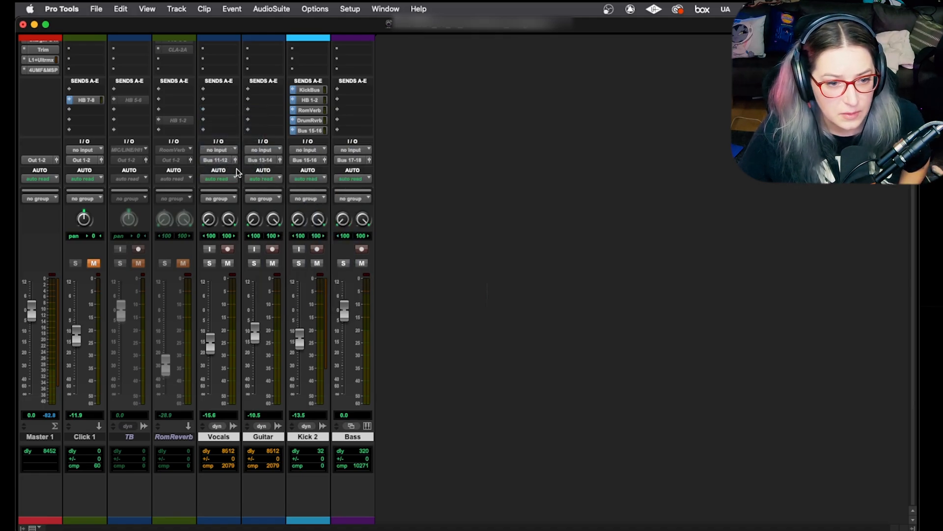
{"action": "left_click", "coordinate": [230, 160]}
{"action": "mouse_move", "coordinate": [230, 162]}
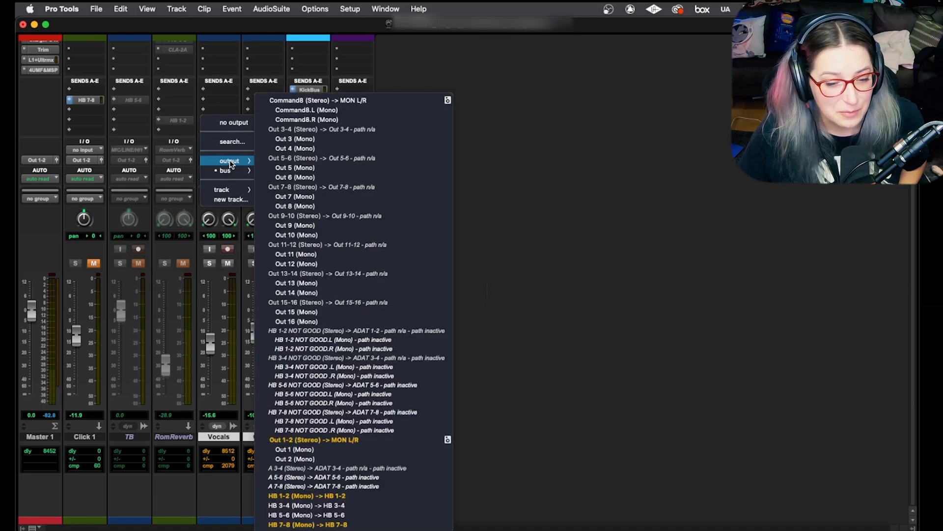
{"action": "left_click", "coordinate": [403, 439], "text": "alt"}
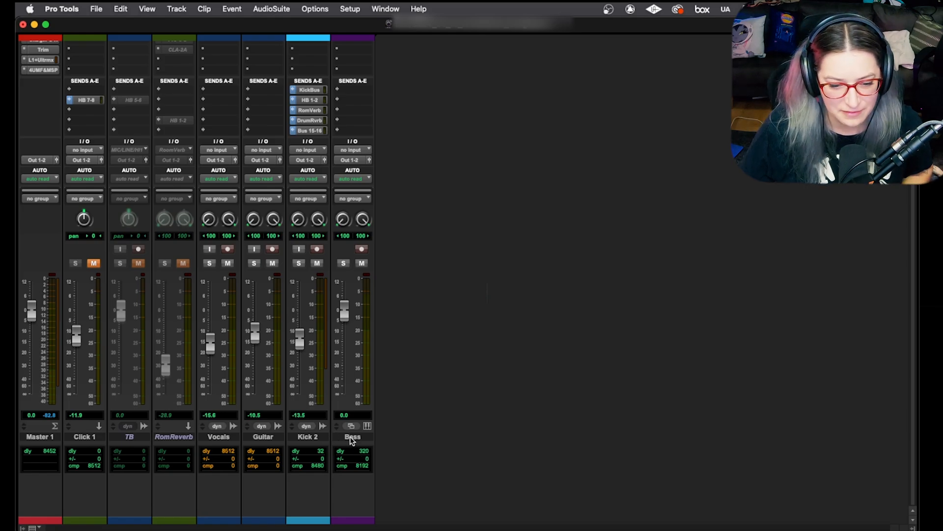
- Select the tracks from Vocals through Bass and switch to the Edit window
{"action": "left_click", "coordinate": [353, 436]}
{"action": "left_click", "coordinate": [216, 436], "text": "shift"}
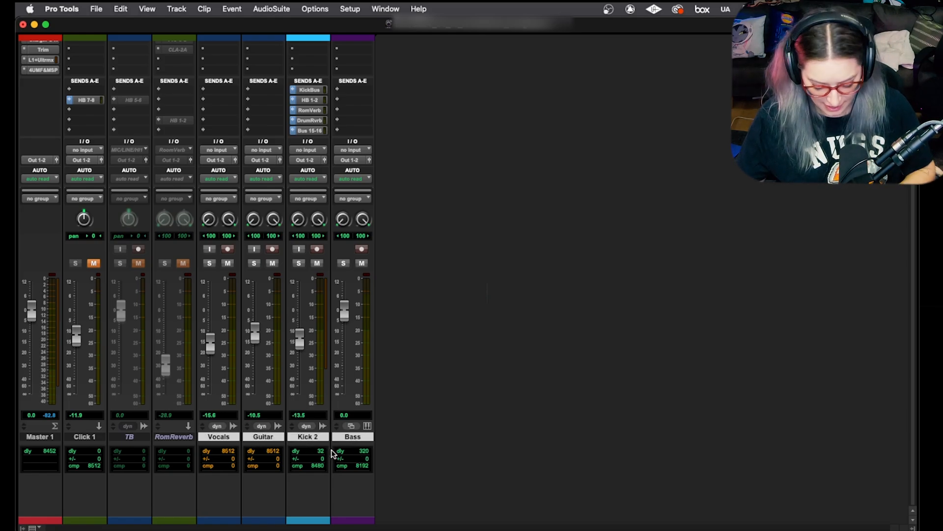
{"action": "key", "text": "super+equal"}
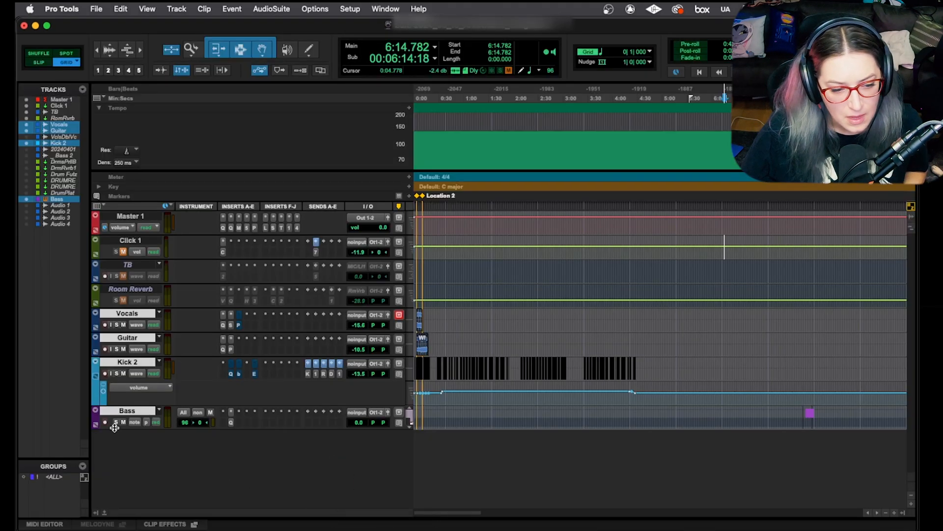
- Enlarge the height of the selected tracks and freeze all four of them together
{"action": "key", "text": "ctrl+Up"}
{"action": "key", "text": "ctrl+Up"}
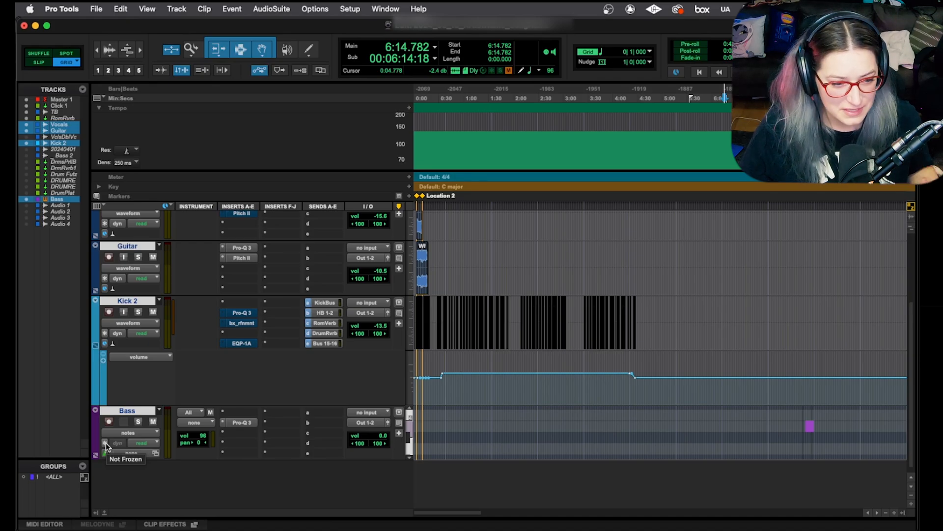
{"action": "scroll", "coordinate": [124, 314], "scroll_direction": "up", "scroll_amount": 3}
{"action": "scroll", "coordinate": [124, 314], "scroll_direction": "down", "scroll_amount": 2}
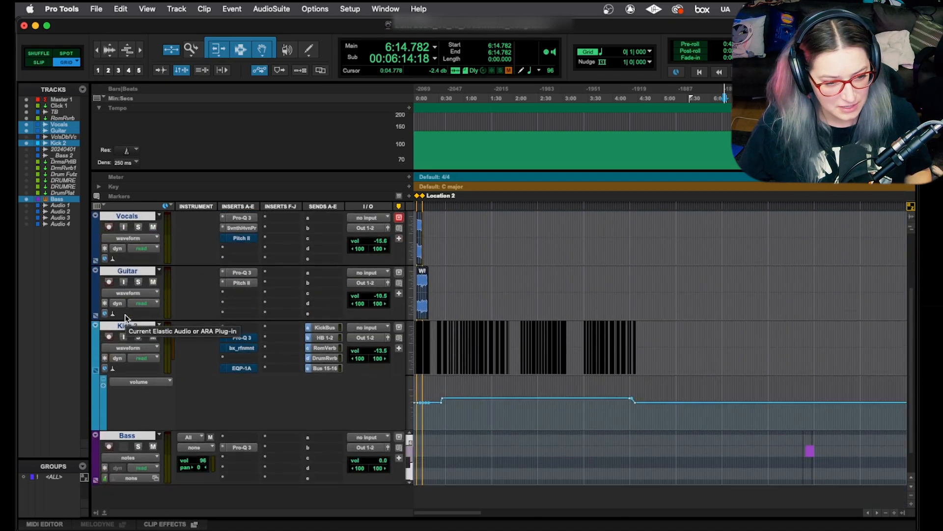
{"action": "scroll", "coordinate": [125, 317], "scroll_direction": "down", "scroll_amount": 1}
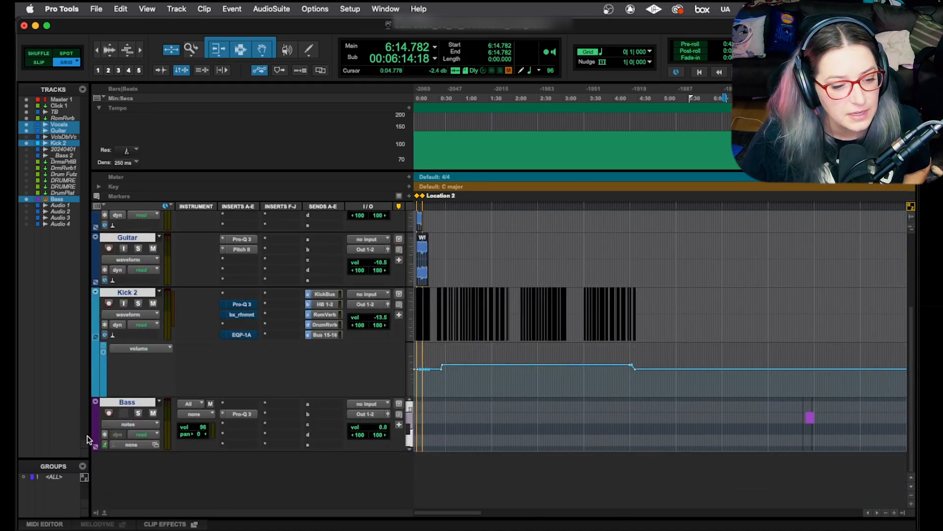
{"action": "left_click", "coordinate": [103, 433]}
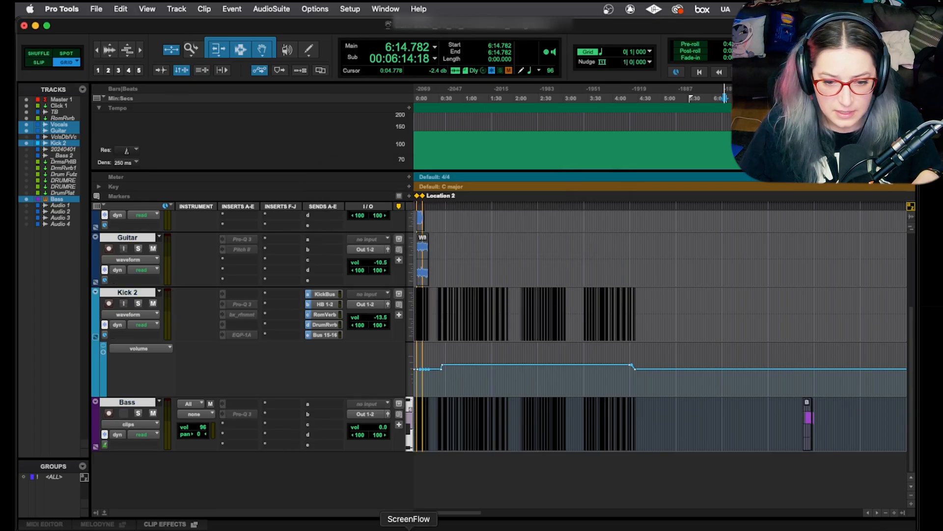
- Zoom in on the timeline, return to the session start and examine the frozen Vocals, Guitar, Kick 2 and Bass tracks
{"action": "key", "text": "t"}
{"action": "key", "text": "t"}
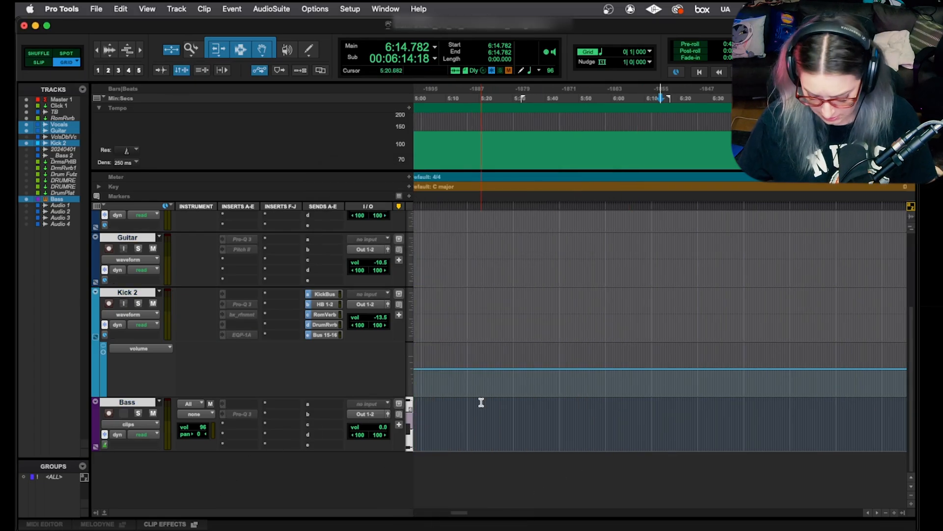
{"action": "key", "text": "Return"}
{"action": "scroll", "coordinate": [422, 331], "scroll_direction": "up", "scroll_amount": 3}
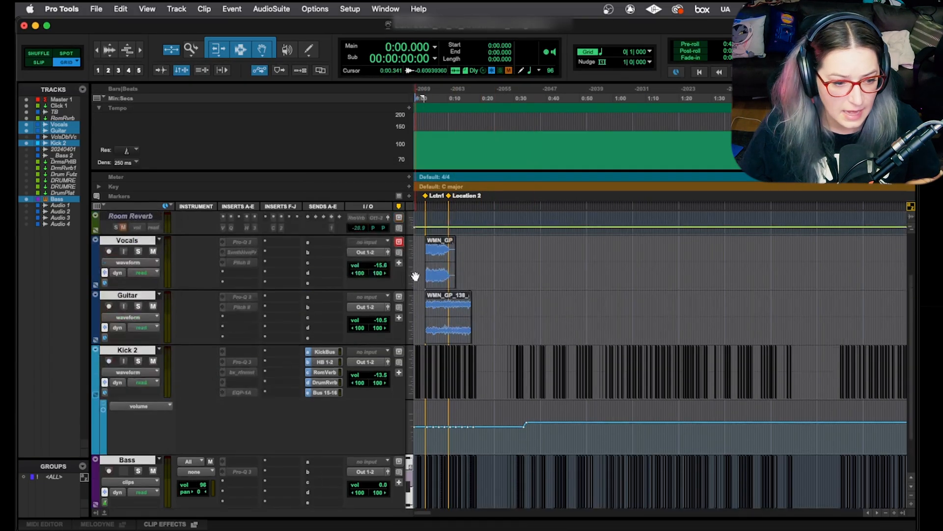
{"action": "scroll", "coordinate": [415, 275], "scroll_direction": "up", "scroll_amount": 1}
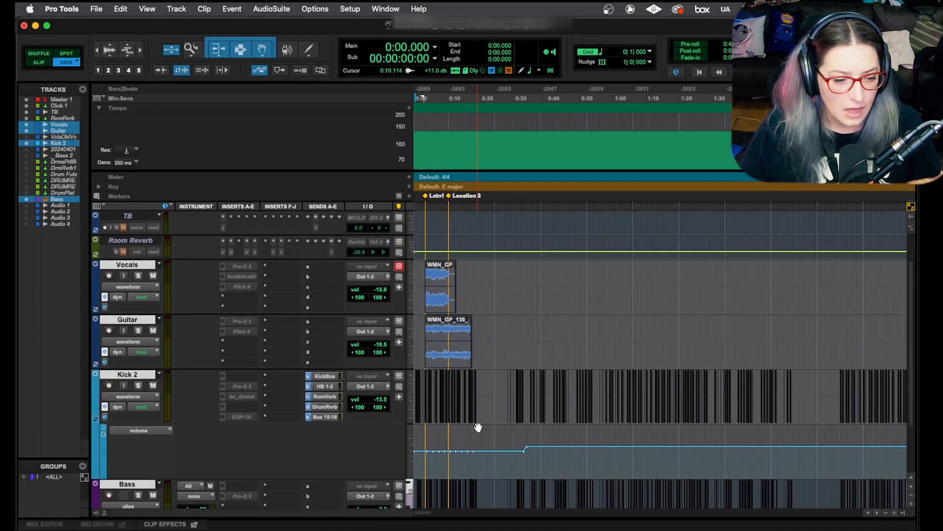
{"action": "scroll", "coordinate": [475, 417], "scroll_direction": "down", "scroll_amount": 2}
{"action": "scroll", "coordinate": [475, 417], "scroll_direction": "down", "scroll_amount": 2}
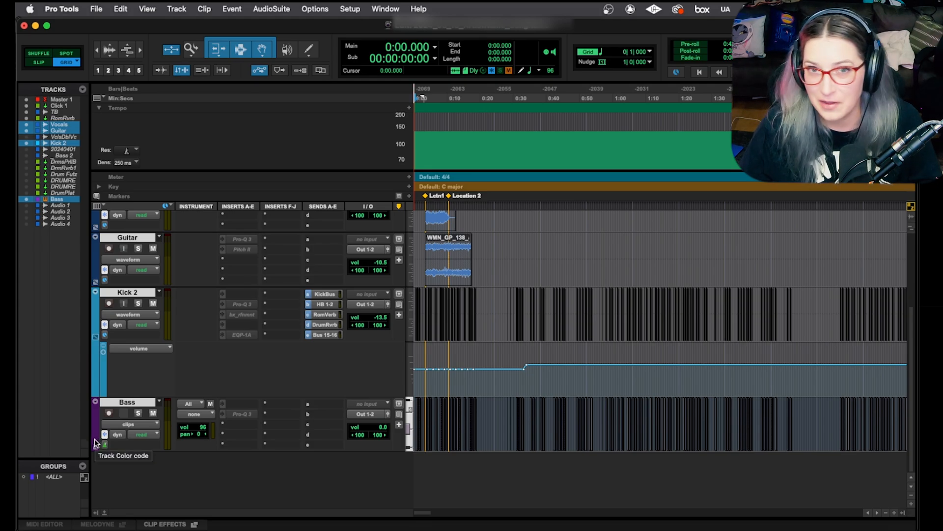
- Switch solo on and off for all selected tracks together, and do the same with mute
{"action": "scroll", "coordinate": [158, 442], "scroll_direction": "up", "scroll_amount": 2}
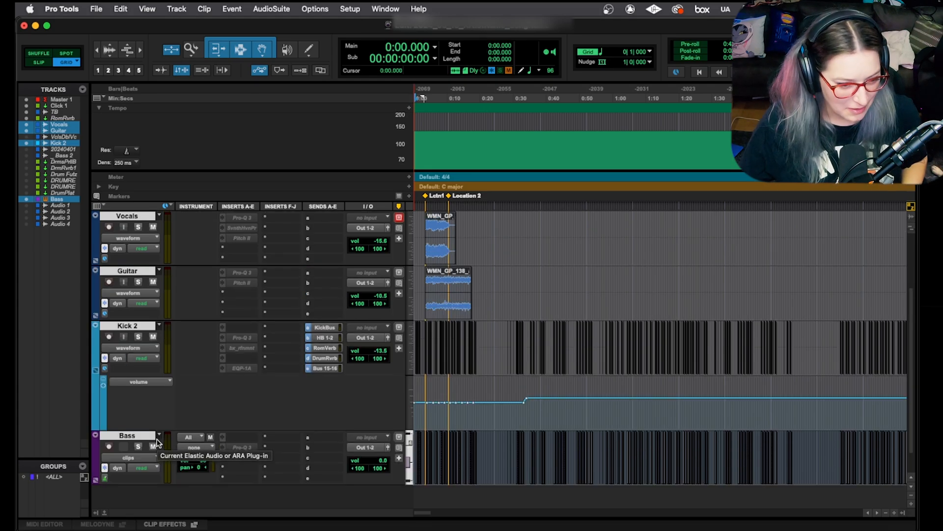
{"action": "left_click", "coordinate": [138, 447]}
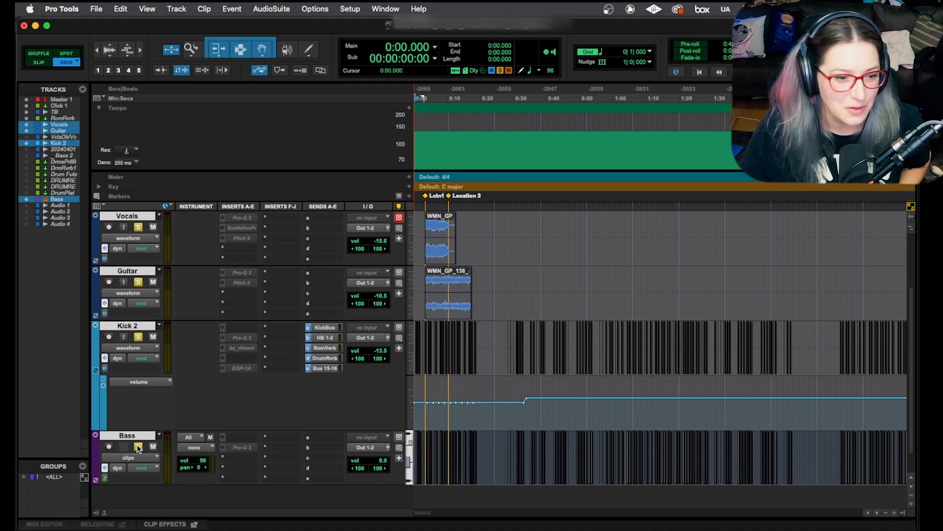
{"action": "scroll", "coordinate": [139, 448], "scroll_direction": "up", "scroll_amount": 4}
{"action": "scroll", "coordinate": [139, 447], "scroll_direction": "down", "scroll_amount": 4}
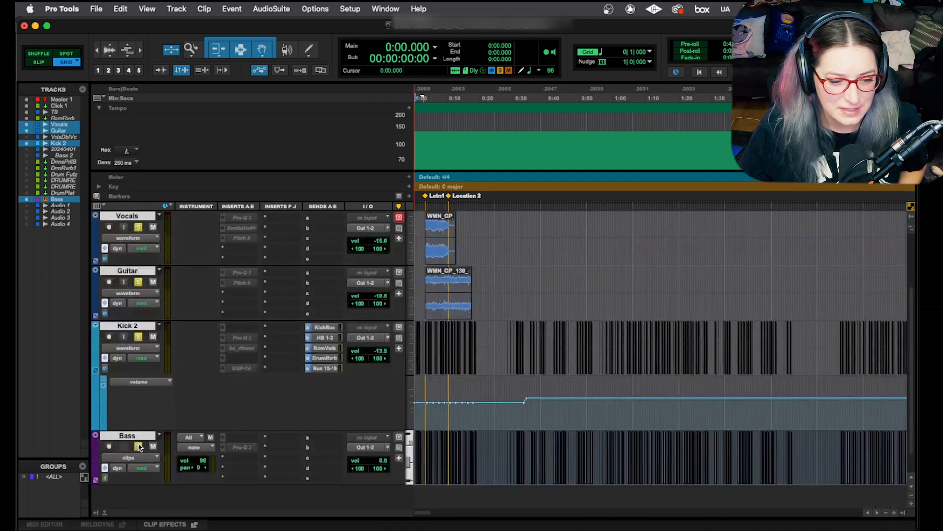
{"action": "left_click", "coordinate": [138, 447]}
{"action": "left_click", "coordinate": [153, 447]}
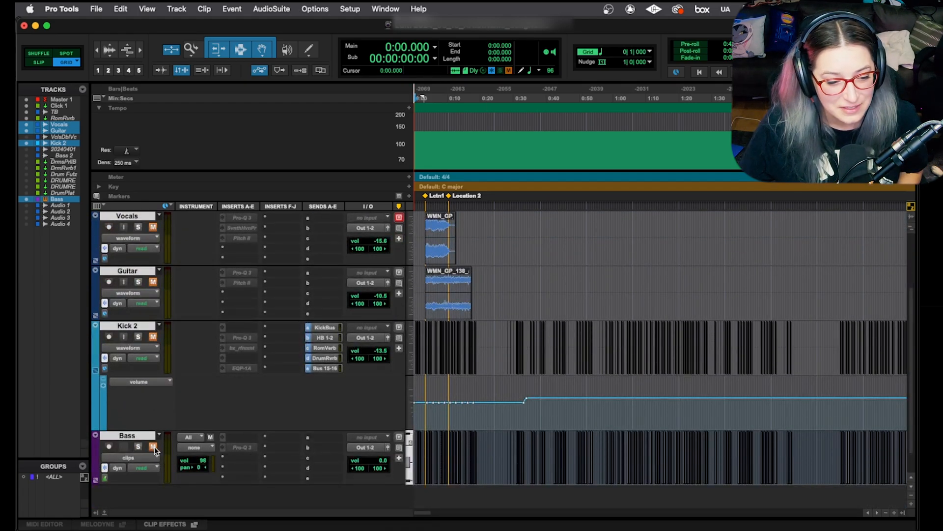
{"action": "left_click", "coordinate": [152, 446]}
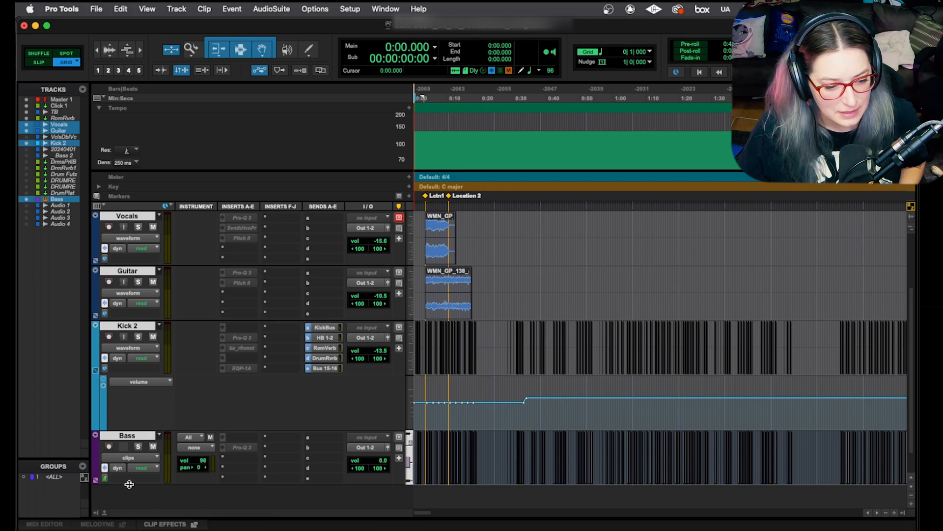
- Reduce the height of all selected tracks together by resizing the Bass track
{"action": "mouse_move", "coordinate": [129, 481]}
{"action": "left_mouse_down"}
{"action": "mouse_move", "coordinate": [132, 453]}
{"action": "mouse_move", "coordinate": [134, 468]}
{"action": "left_mouse_up"}
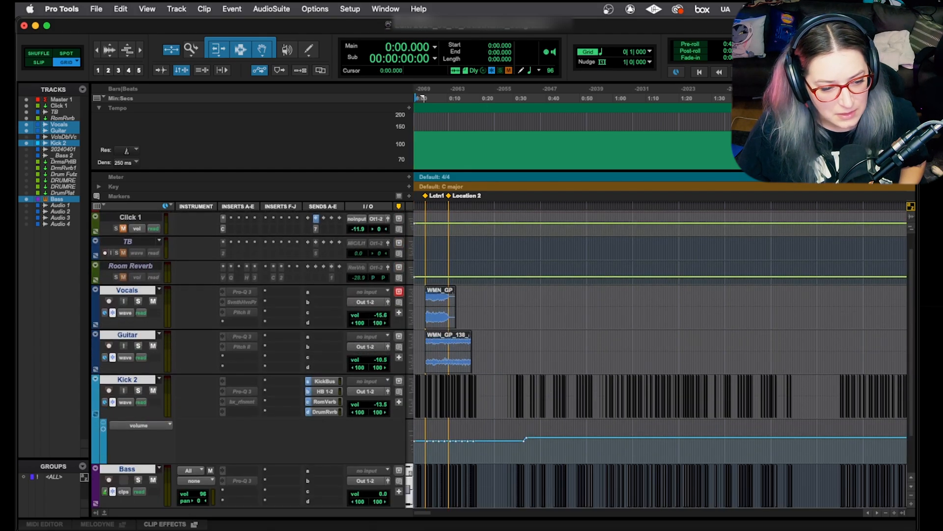
- Switch all selected tracks to the volume view together from Kick 2, and return them to the waveform view
{"action": "left_click", "coordinate": [124, 491]}
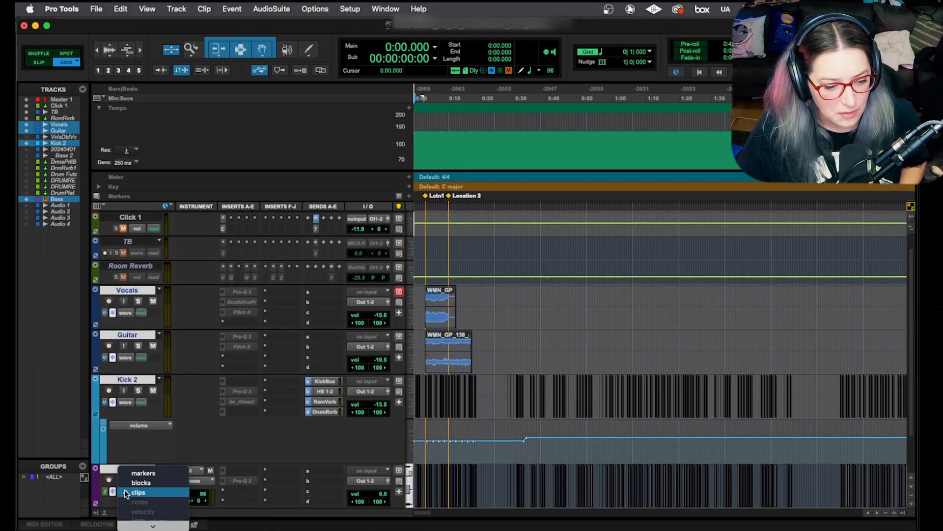
{"action": "left_click", "coordinate": [109, 419]}
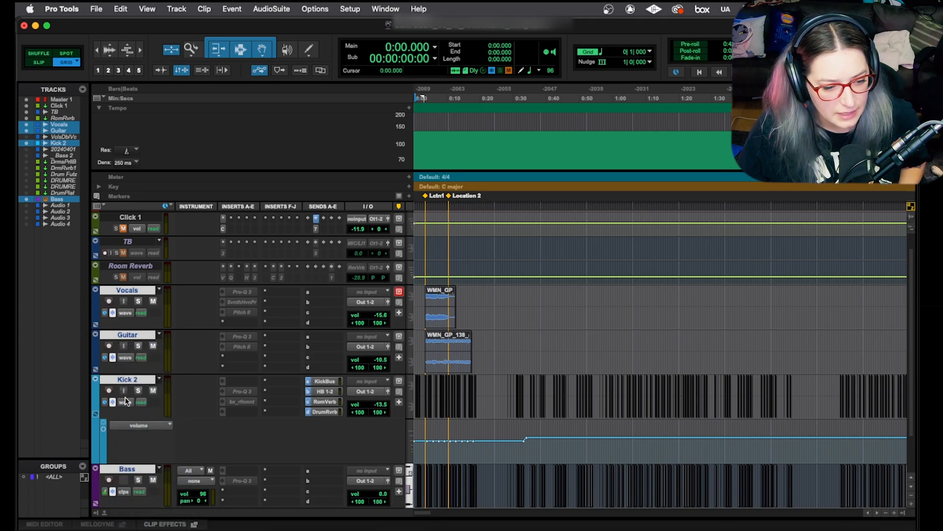
{"action": "left_click", "coordinate": [126, 403]}
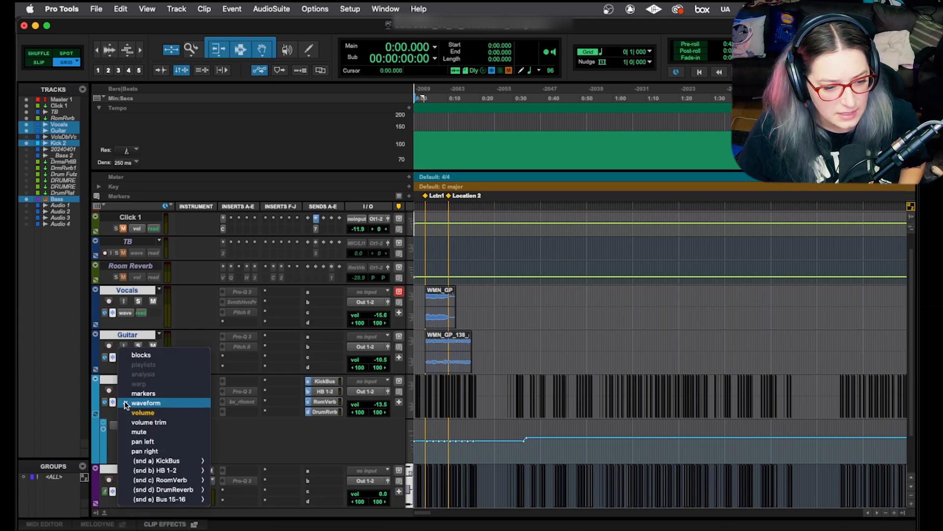
{"action": "left_click", "coordinate": [185, 408], "text": "alt+shift"}
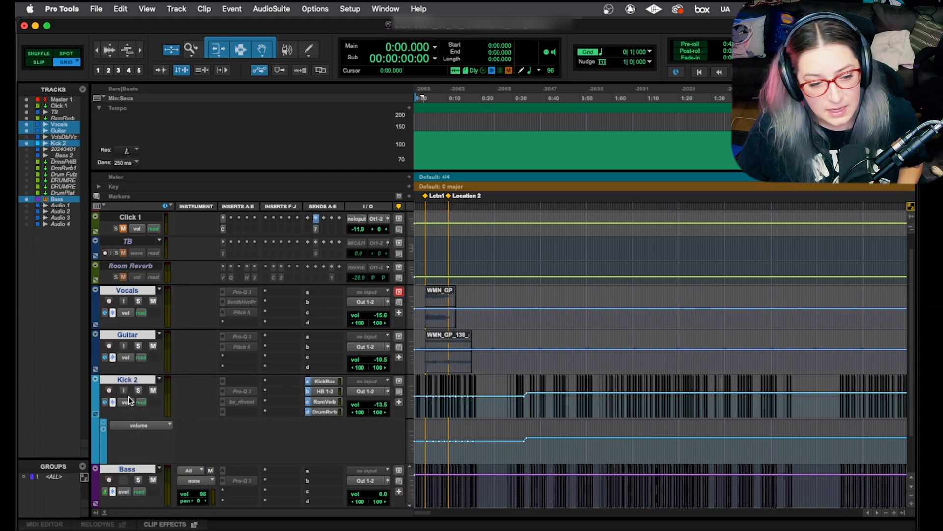
{"action": "left_click", "coordinate": [127, 402]}
{"action": "left_click", "coordinate": [179, 394], "text": "alt+shift"}
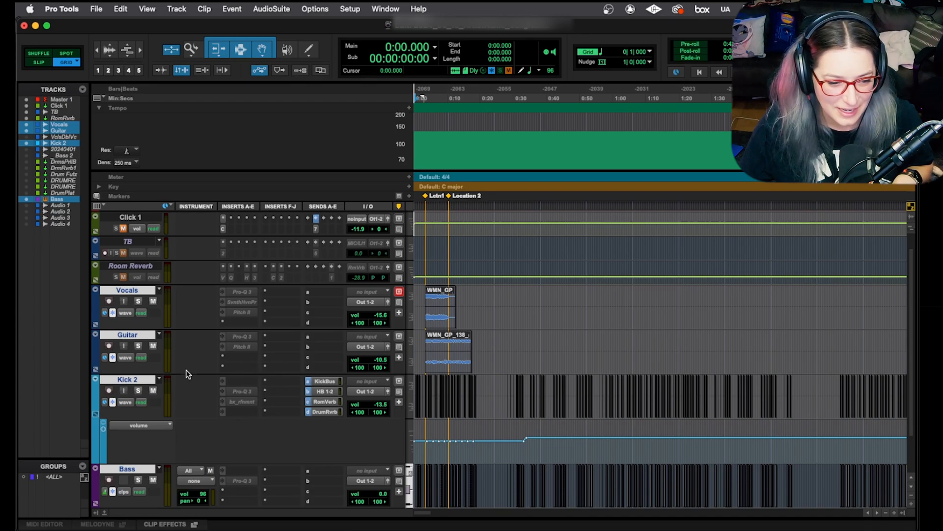
- Unfreeze all selected tracks together
{"action": "left_click", "coordinate": [113, 403]}
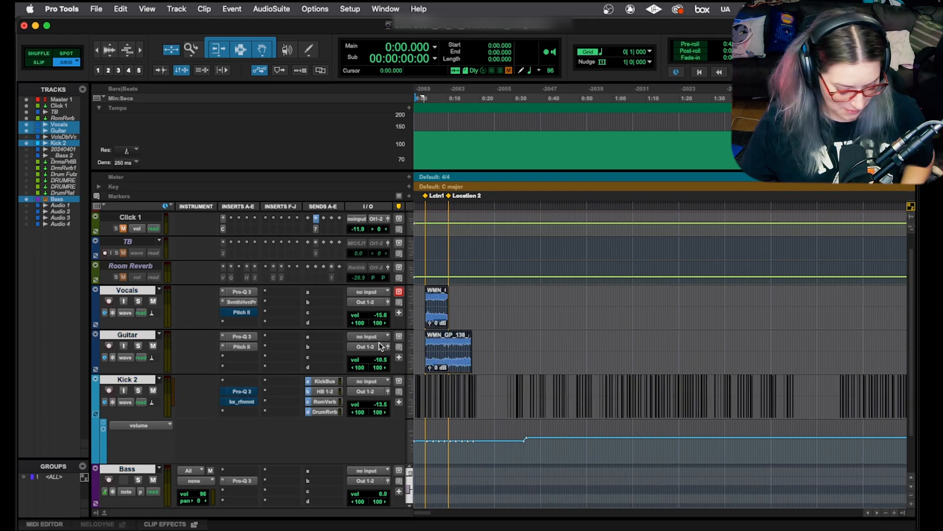
- Open separate plug-in windows for Guitar's Pitch II and Pro-Q 3, Kick 2's bx_refinement and Pro-Q 3, and Bass's Pro-Q 3
{"action": "left_click", "coordinate": [243, 347]}
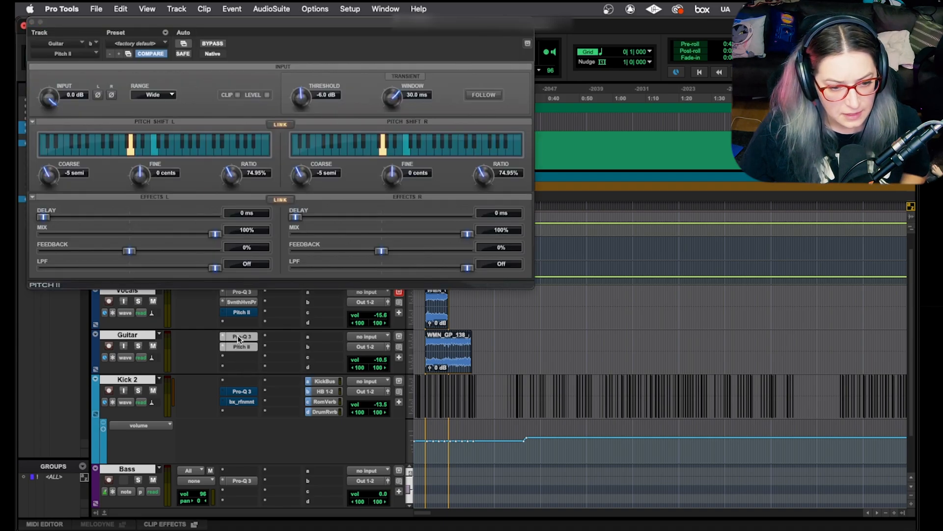
{"action": "left_click", "coordinate": [238, 336]}
{"action": "left_click", "coordinate": [248, 401]}
{"action": "left_click", "coordinate": [246, 391]}
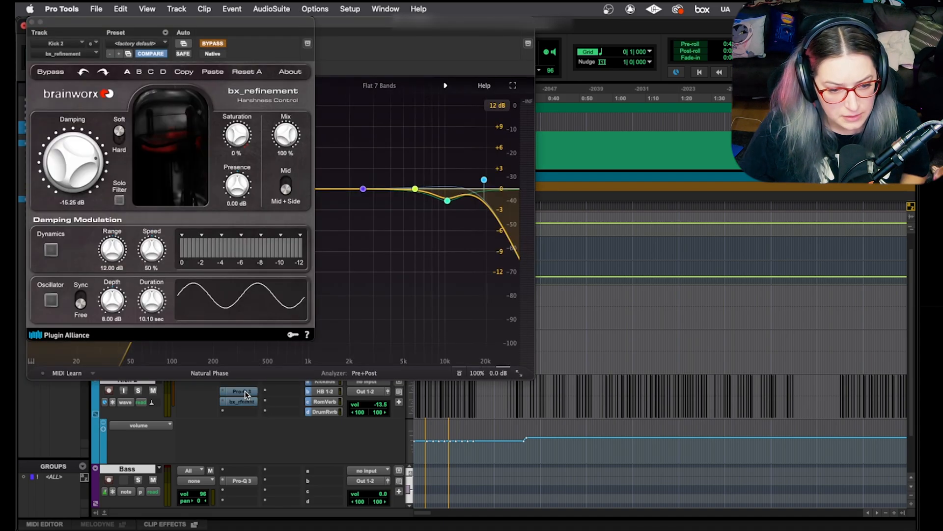
{"action": "left_click", "coordinate": [242, 482]}
- Spread the open plug-in windows across the screen, and hide them all at once
{"action": "left_click_drag", "start_coordinate": [206, 19], "coordinate": [534, 50]}
{"action": "left_click_drag", "start_coordinate": [412, 23], "coordinate": [656, 119]}
{"action": "left_click_drag", "start_coordinate": [261, 22], "coordinate": [295, 194]}
{"action": "left_click", "coordinate": [376, 23]}
{"action": "left_click_drag", "start_coordinate": [377, 23], "coordinate": [737, 172]}
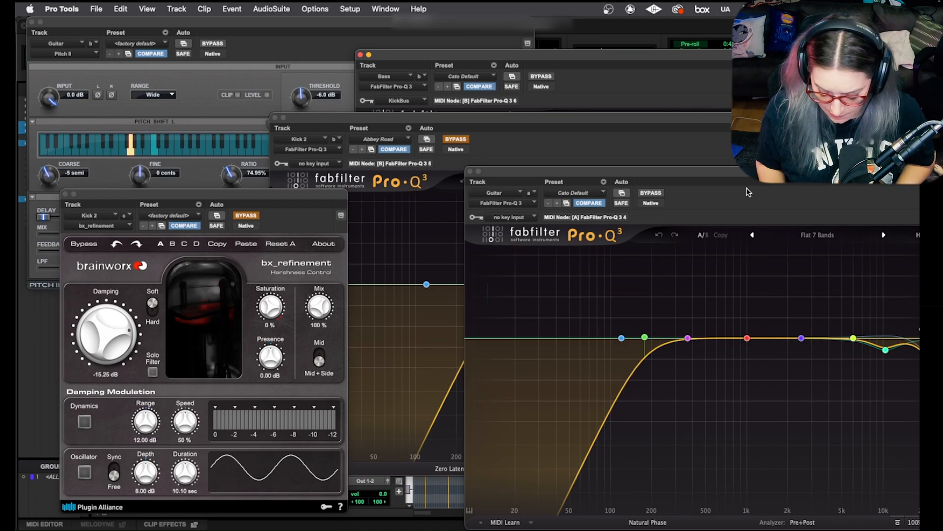
{"action": "key", "text": "ctrl+alt+super+w"}
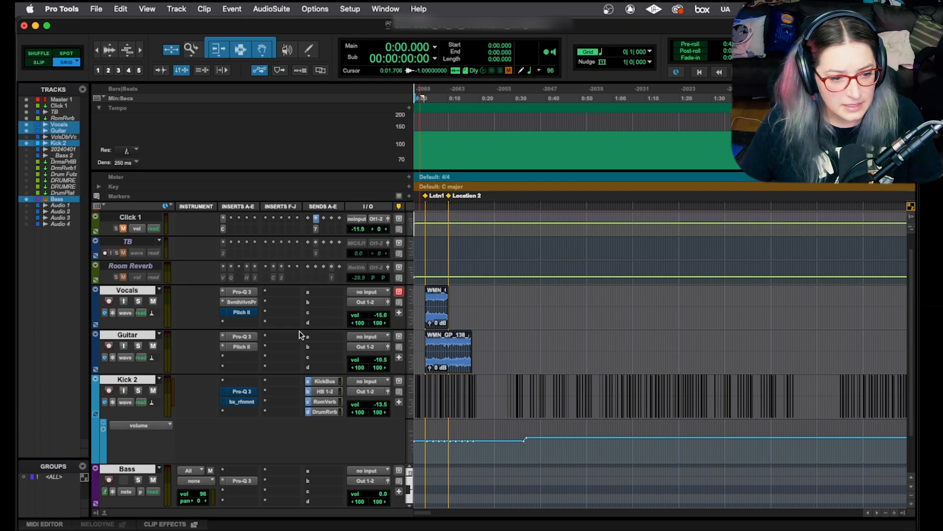
- Group the Vocals, Guitar and Kick 2 tracks as Vocals, and lower their volumes together by bringing Kick 2 to -22.3 dB
{"action": "left_click", "coordinate": [123, 267]}
{"action": "left_click", "coordinate": [130, 290]}
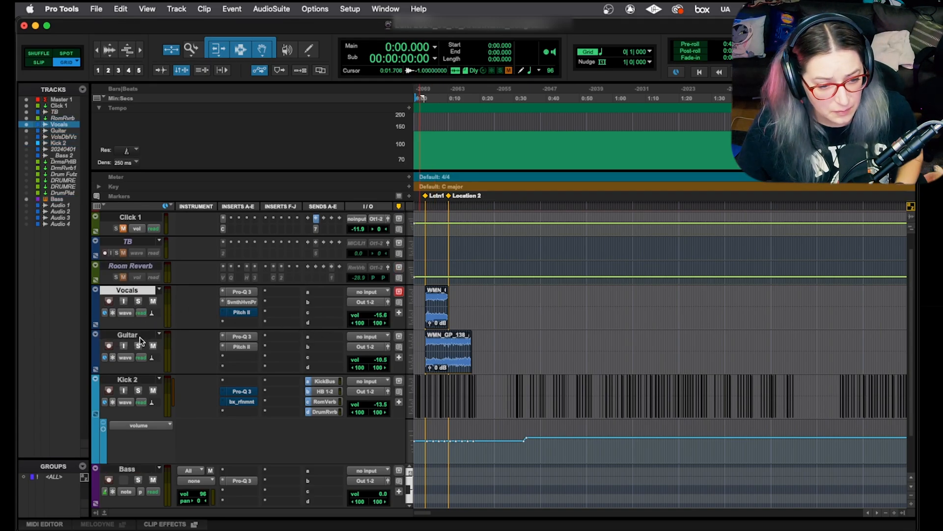
{"action": "left_click", "coordinate": [139, 383], "text": "shift"}
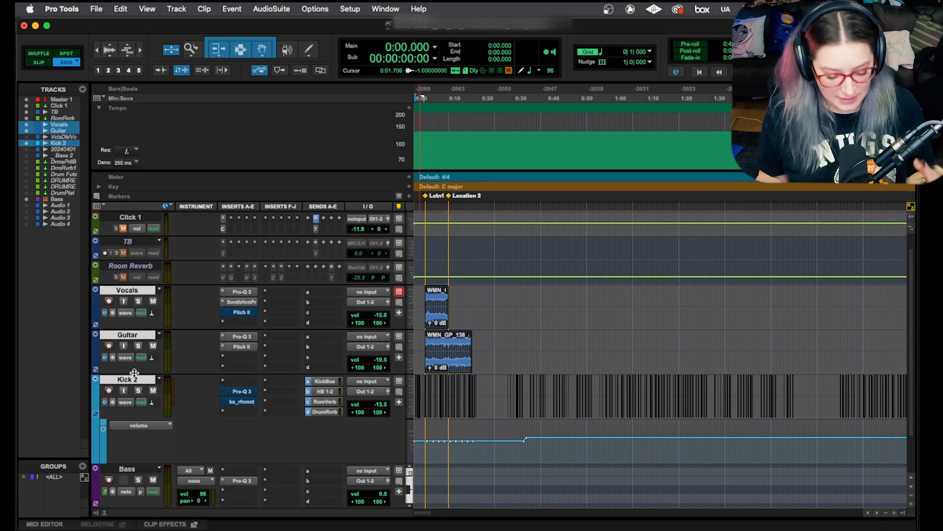
{"action": "key", "text": "super+g"}
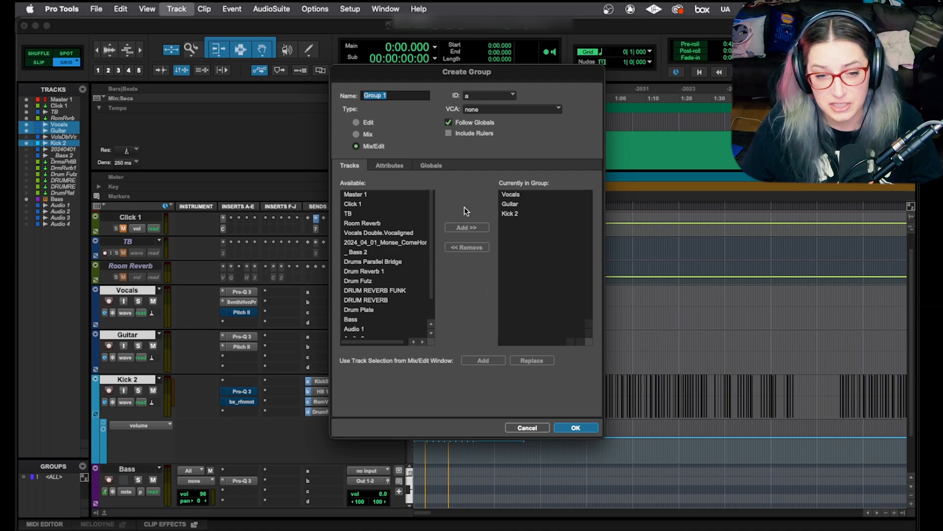
{"action": "type", "text": "Vocals"}
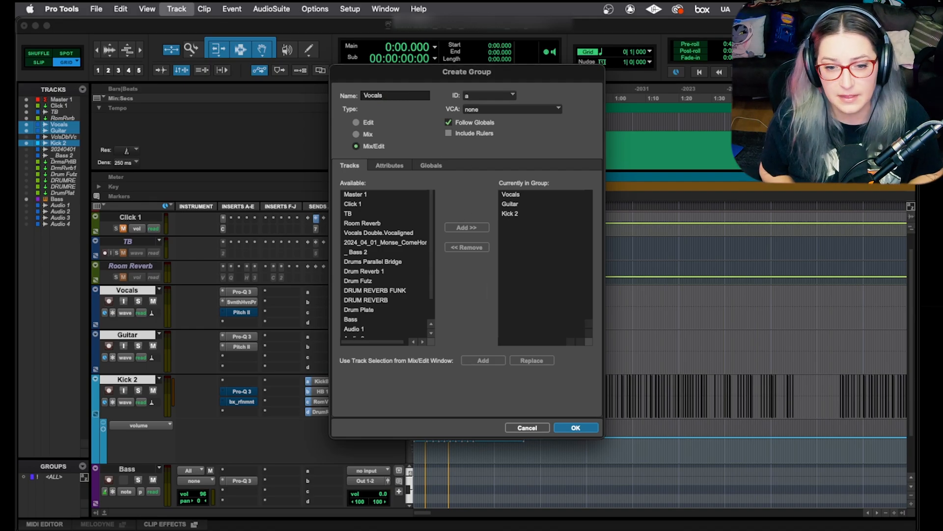
{"action": "key", "text": "Return"}
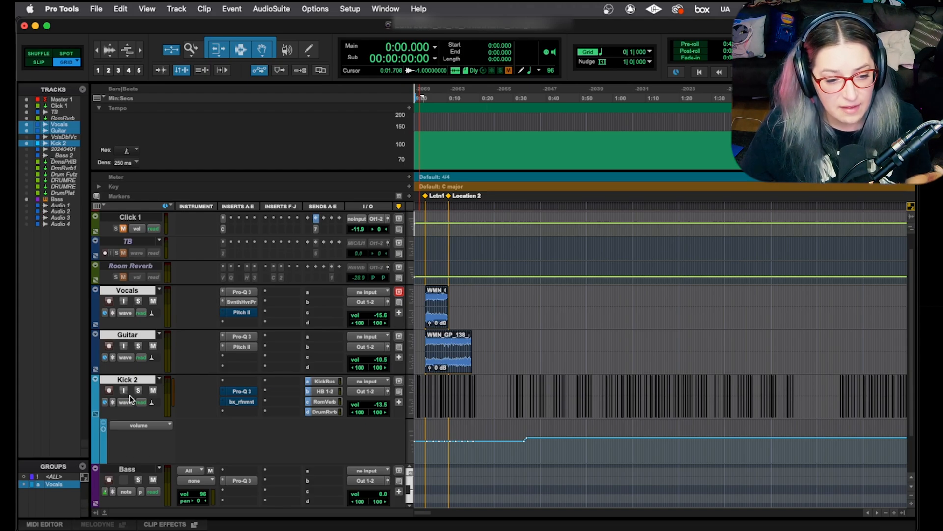
{"action": "left_click_drag", "start_coordinate": [382, 404], "coordinate": [383, 411]}
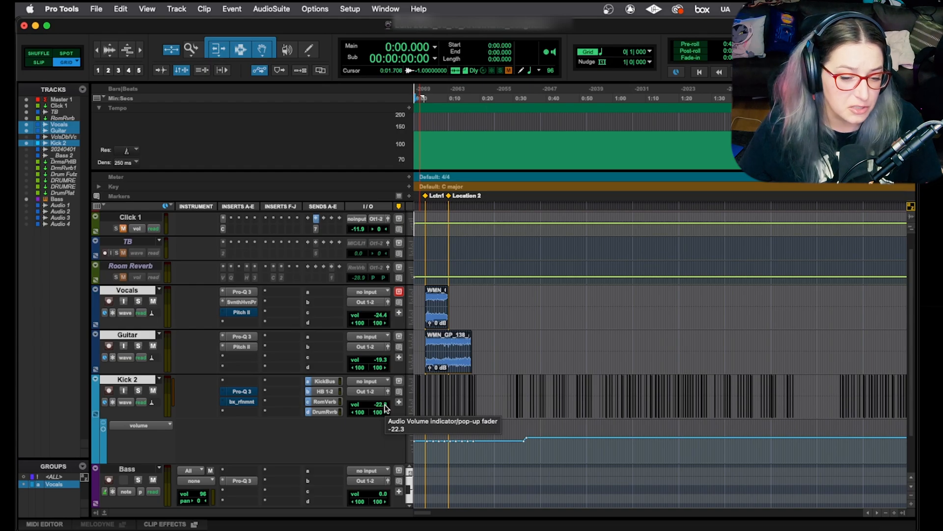
- Split the clips on the grouped tracks at 0:06.521
{"action": "left_click", "coordinate": [434, 343]}
{"action": "key", "text": "super+bracketright"}
{"action": "key", "text": "super+bracketright"}
{"action": "key", "text": "super+bracketright"}
{"action": "key", "text": "super+bracketright"}
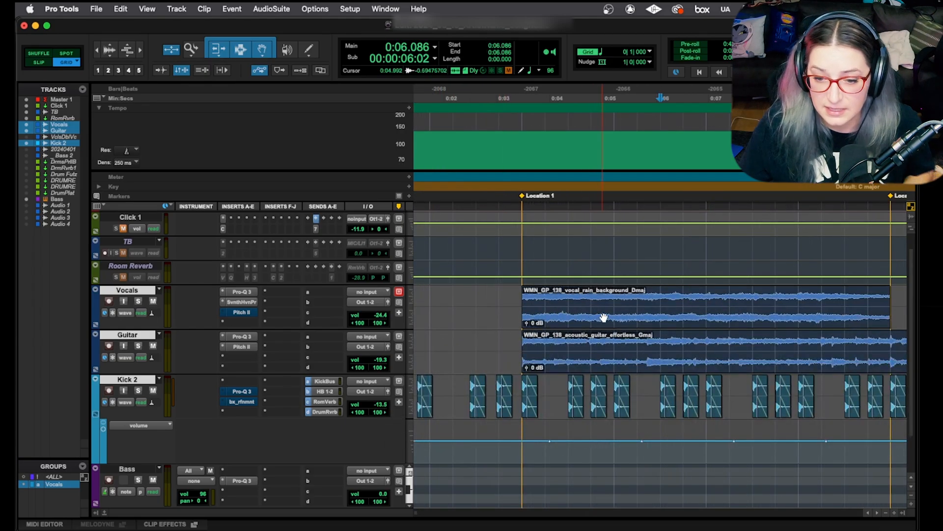
{"action": "left_click", "coordinate": [626, 303]}
{"action": "left_click", "coordinate": [684, 298]}
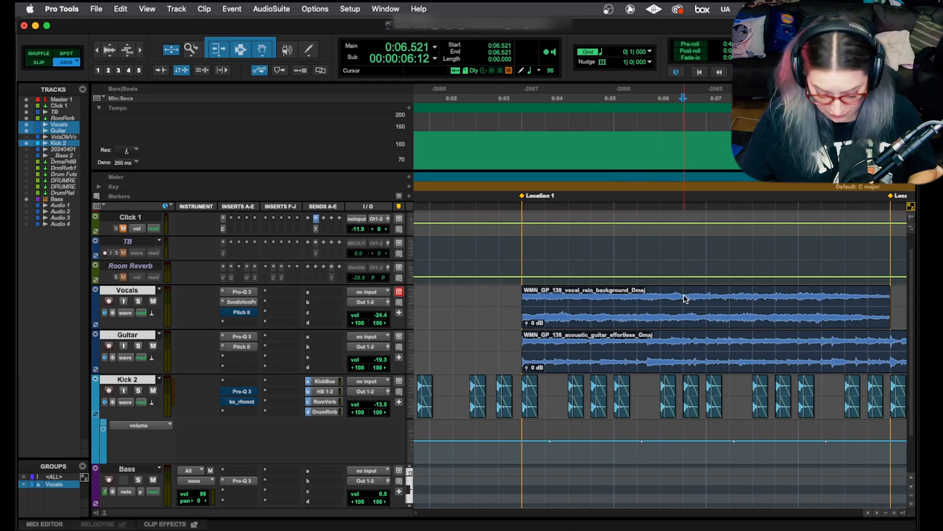
{"action": "key", "text": "super+e"}
- Trim the start of the second clips on the grouped tracks to 0:06.956, and extend it back to 0:06.410
{"action": "left_click", "coordinate": [715, 301]}
{"action": "left_click", "coordinate": [684, 310]}
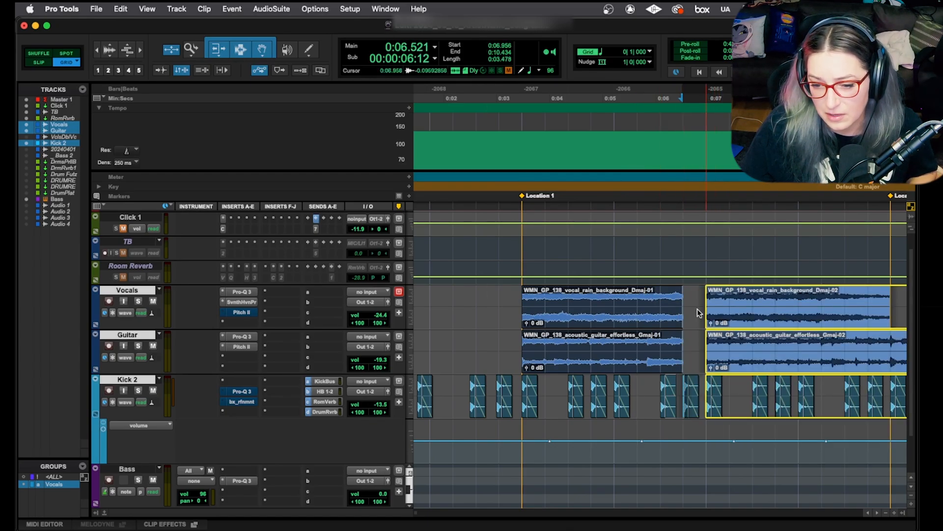
{"action": "mouse_move", "coordinate": [681, 311]}
{"action": "left_mouse_down"}
{"action": "mouse_move", "coordinate": [658, 311]}
{"action": "mouse_move", "coordinate": [678, 311]}
{"action": "left_mouse_up"}
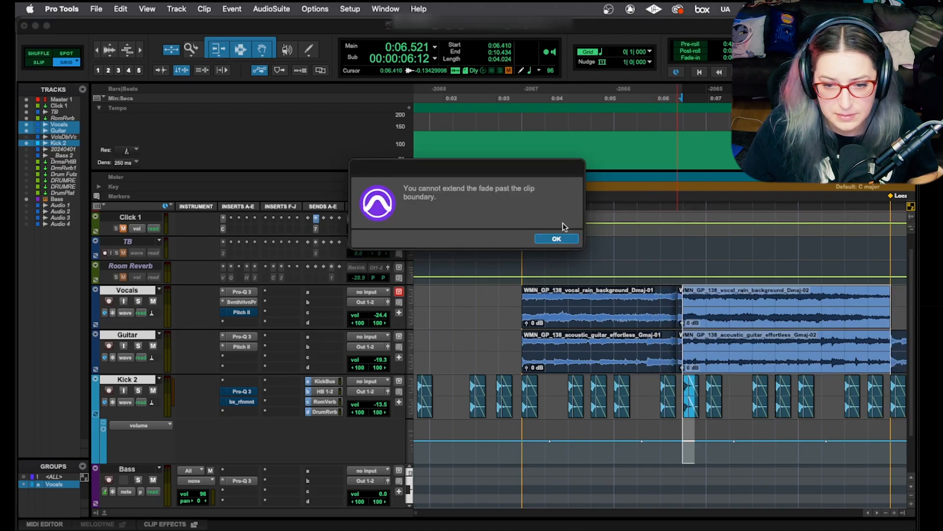
{"action": "left_click", "coordinate": [562, 238]}
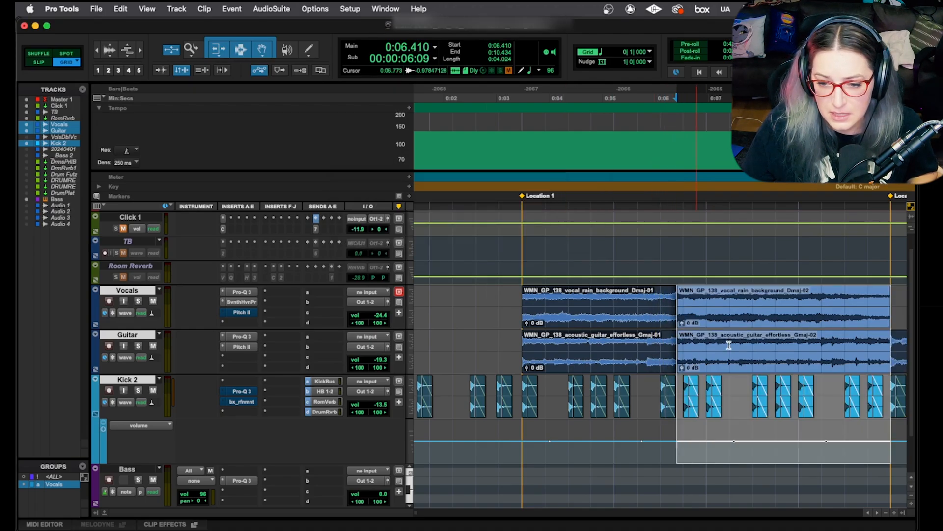
{"action": "left_click", "coordinate": [637, 298]}
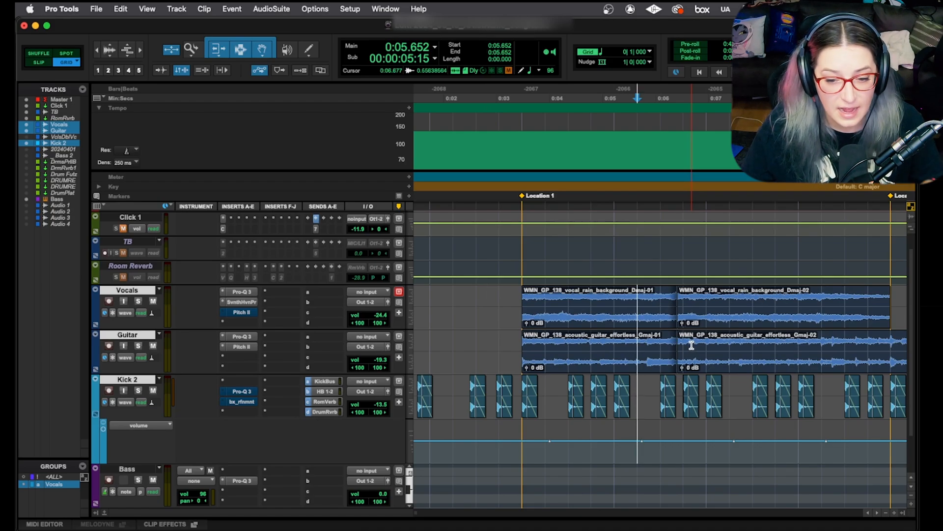
- Suspend all track groups and set only the Guitar track's volume to -12.0 dB
{"action": "left_click", "coordinate": [570, 303]}
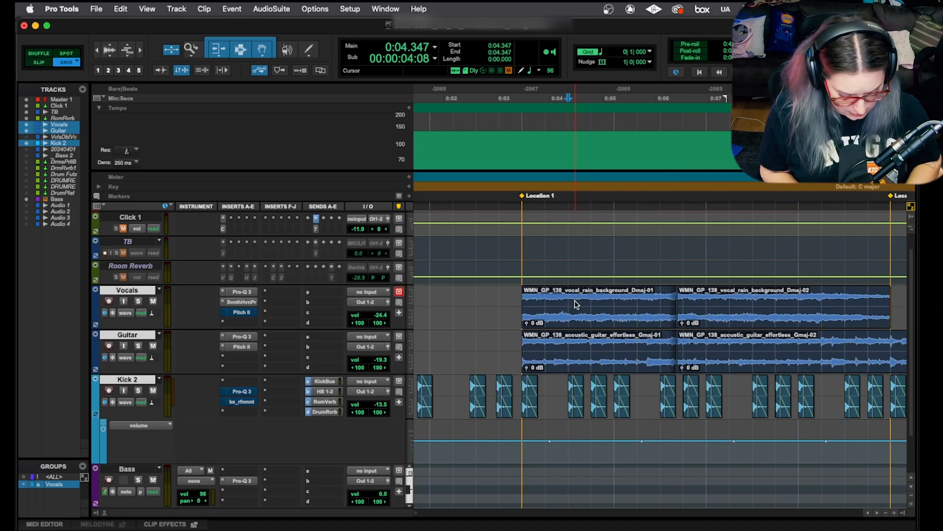
{"action": "key", "text": "shift+super+g"}
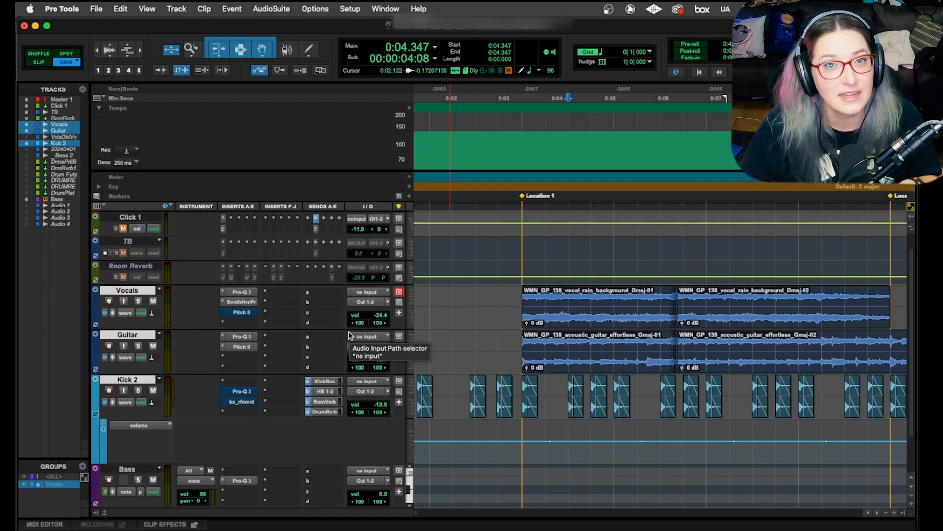
{"action": "scroll", "coordinate": [349, 331], "scroll_direction": "down", "scroll_amount": 1}
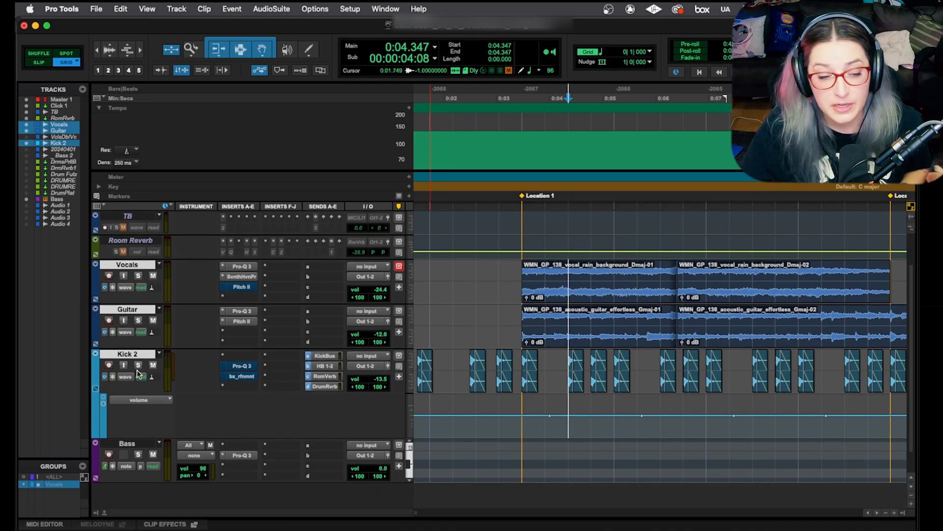
- Duplicate the Kick 2 track once, including its playlists, automation, inserts, sends, markers and group assignments
{"action": "left_click", "coordinate": [118, 354]}
{"action": "left_click", "coordinate": [118, 353]}
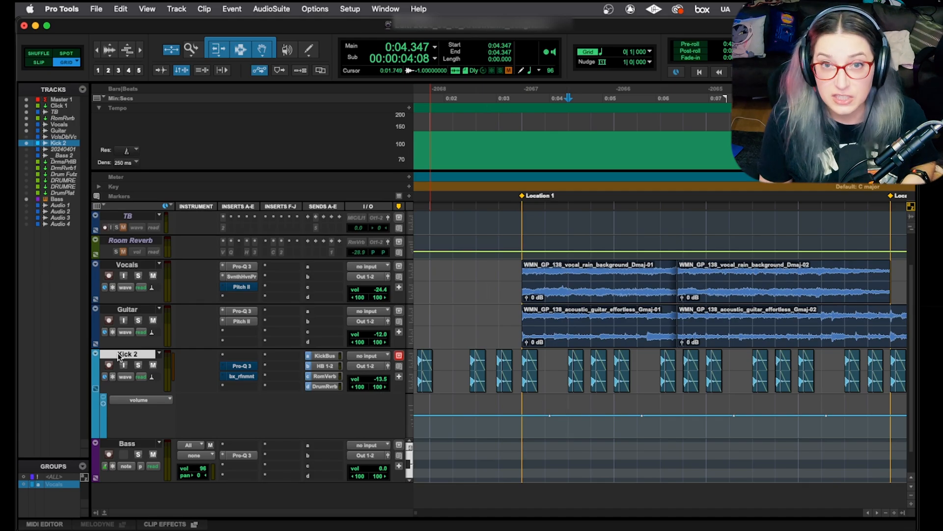
{"action": "key", "text": "alt+shift+d"}
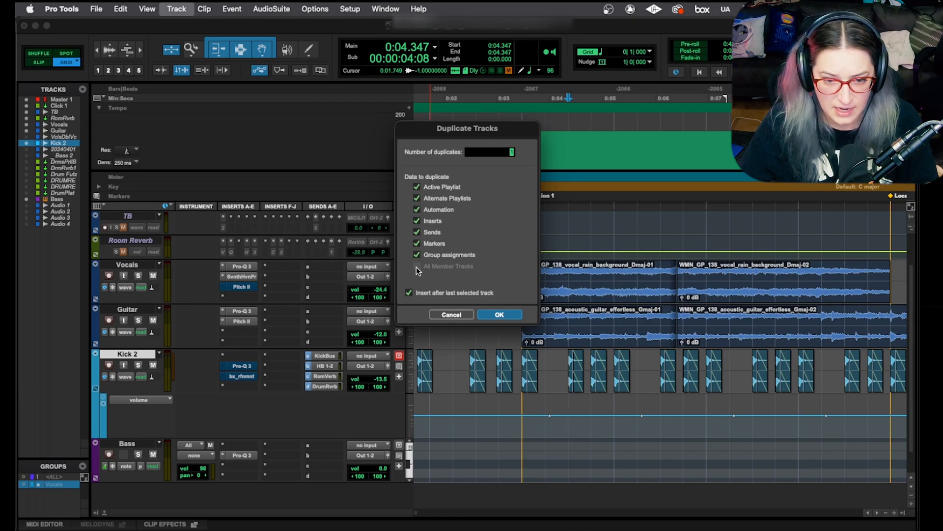
{"action": "left_click", "coordinate": [443, 187]}
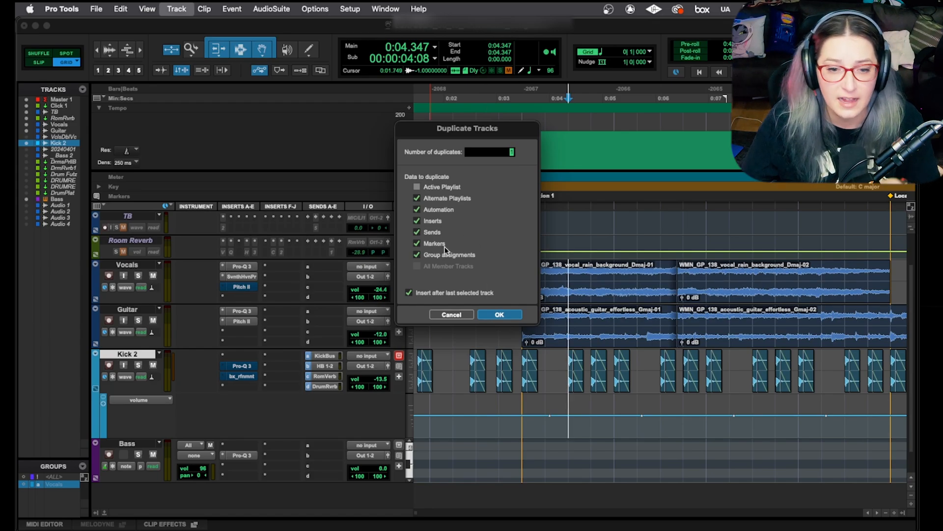
{"action": "left_click", "coordinate": [419, 187]}
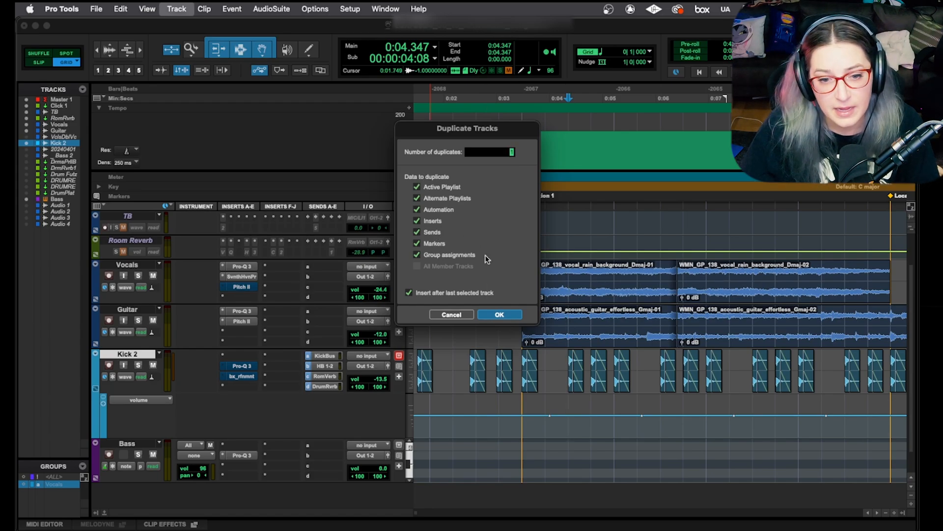
{"action": "left_click", "coordinate": [499, 314]}
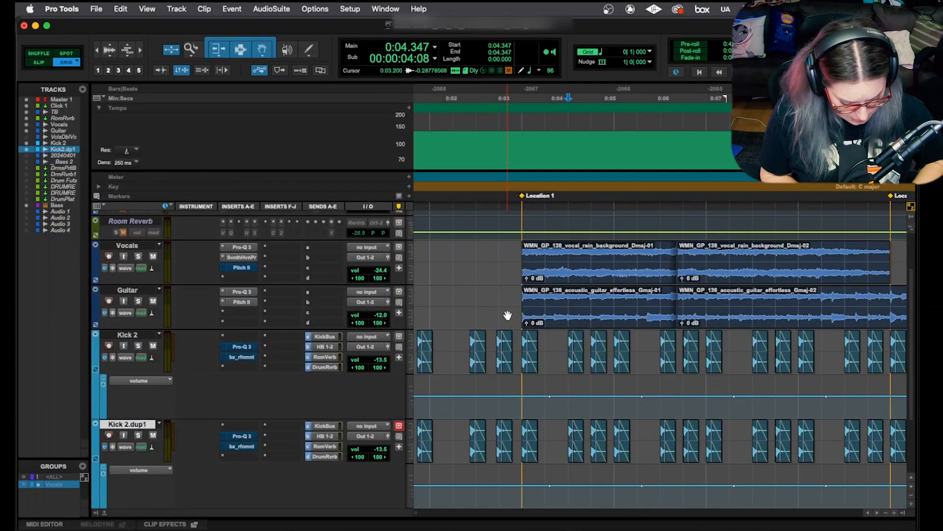
- Duplicate the Kick 2.dup1 track once with the same data options
{"action": "key", "text": "alt+shift+d"}
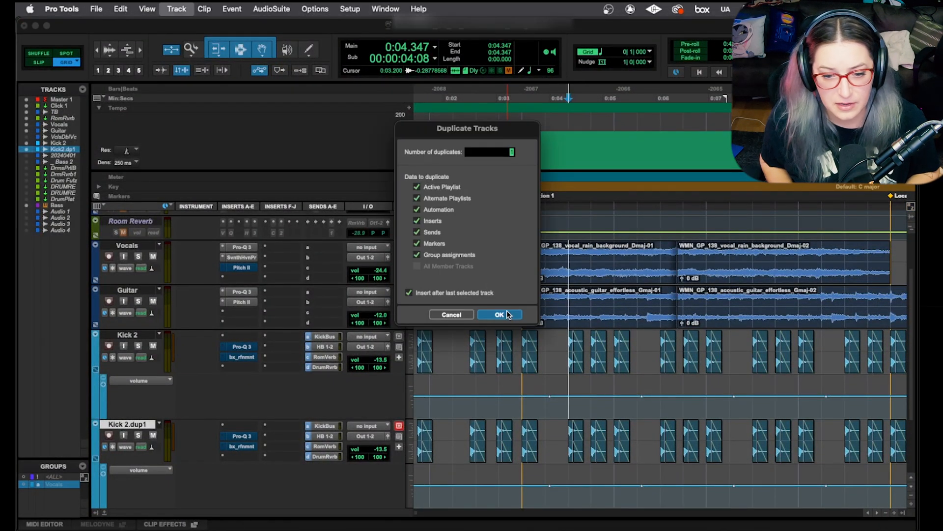
{"action": "left_click", "coordinate": [508, 313]}
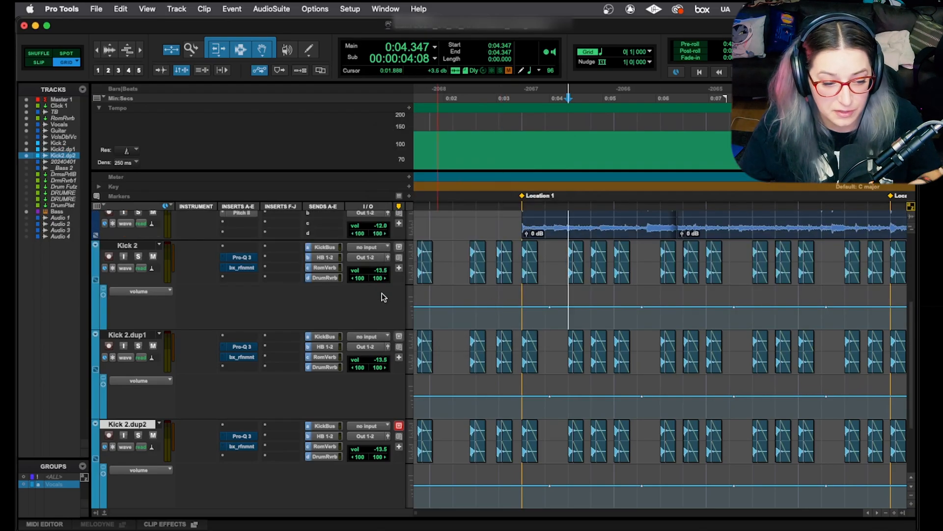
- Commit the Kick 2.dup1 track offline with consolidated clips, copied sends and group assignments, hiding and deactivating the source track
{"action": "scroll", "coordinate": [381, 300], "scroll_direction": "down", "scroll_amount": 2}
{"action": "scroll", "coordinate": [379, 305], "scroll_direction": "down", "scroll_amount": 1}
{"action": "scroll", "coordinate": [398, 290], "scroll_direction": "up", "scroll_amount": 3}
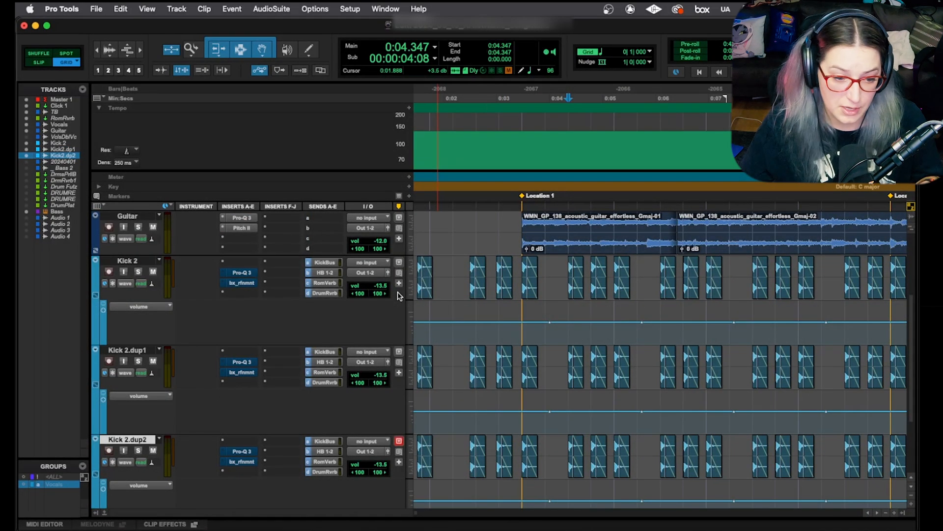
{"action": "left_click", "coordinate": [139, 350]}
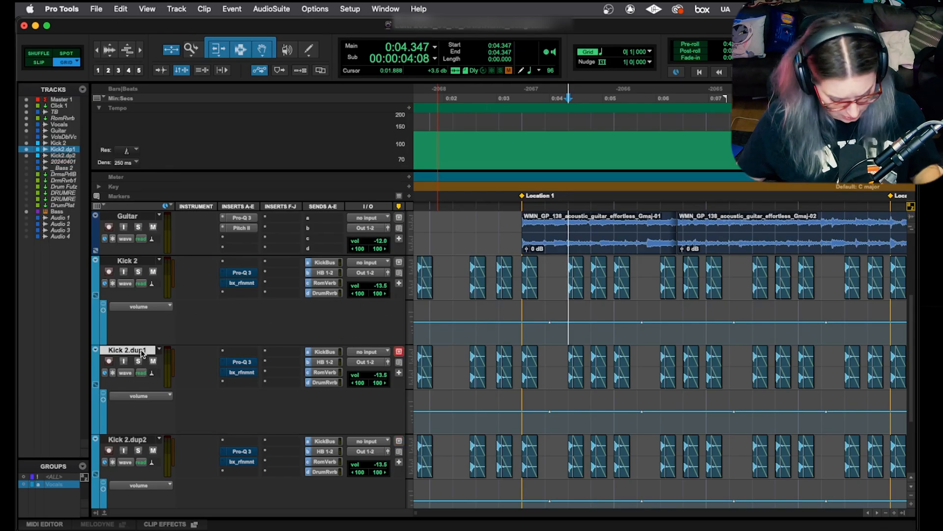
{"action": "key", "text": "alt+shift+c"}
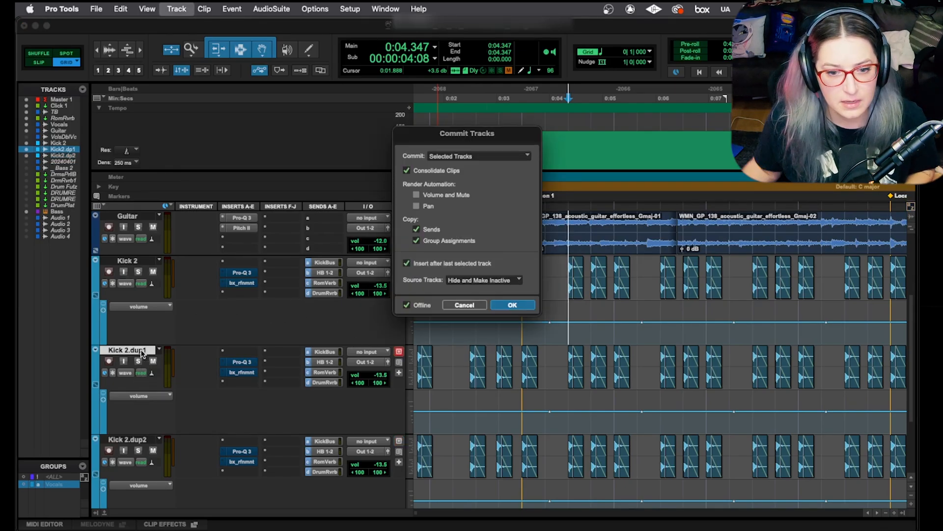
{"action": "left_click", "coordinate": [512, 305]}
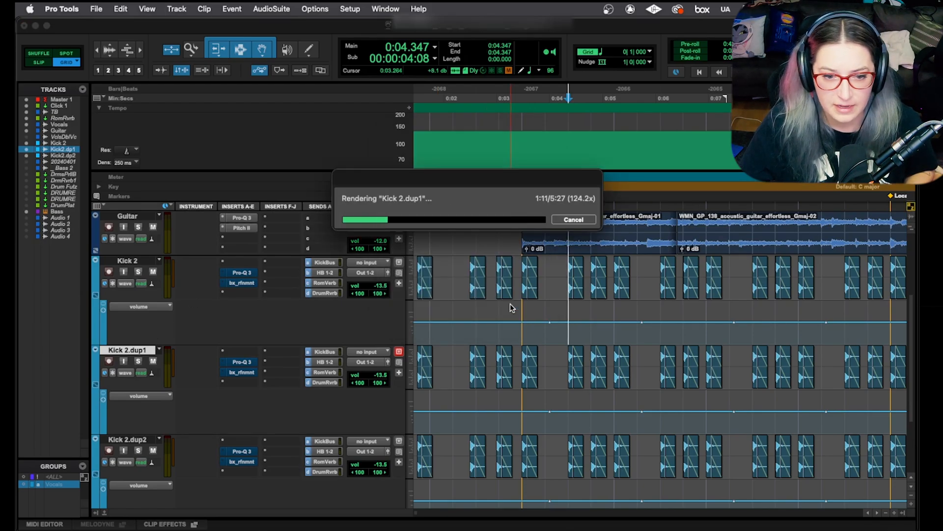
- Select the committed kick track's timeline from the session start to 4:32.608, just past the end of its clip
{"action": "left_click", "coordinate": [537, 331]}
{"action": "key", "text": "r"}
{"action": "key", "text": "r"}
{"action": "key", "text": "r"}
{"action": "key", "text": "r"}
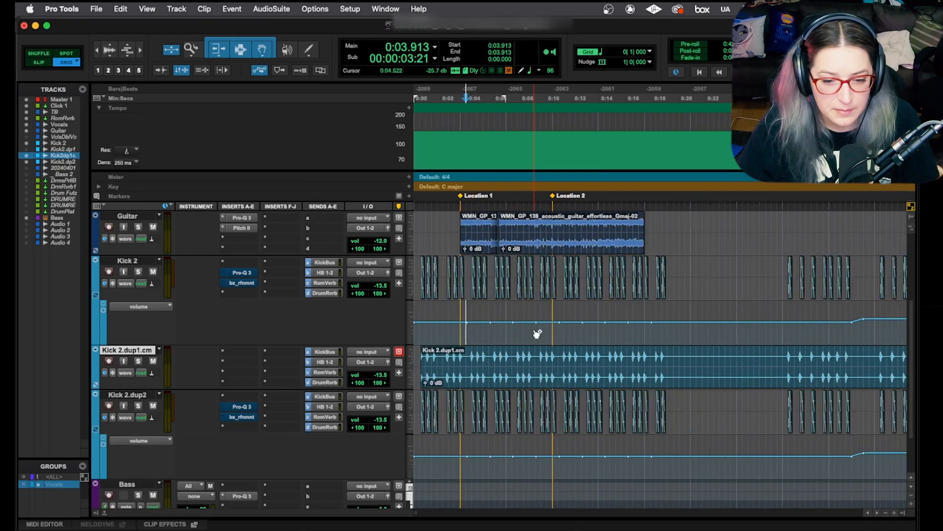
{"action": "key", "text": "r"}
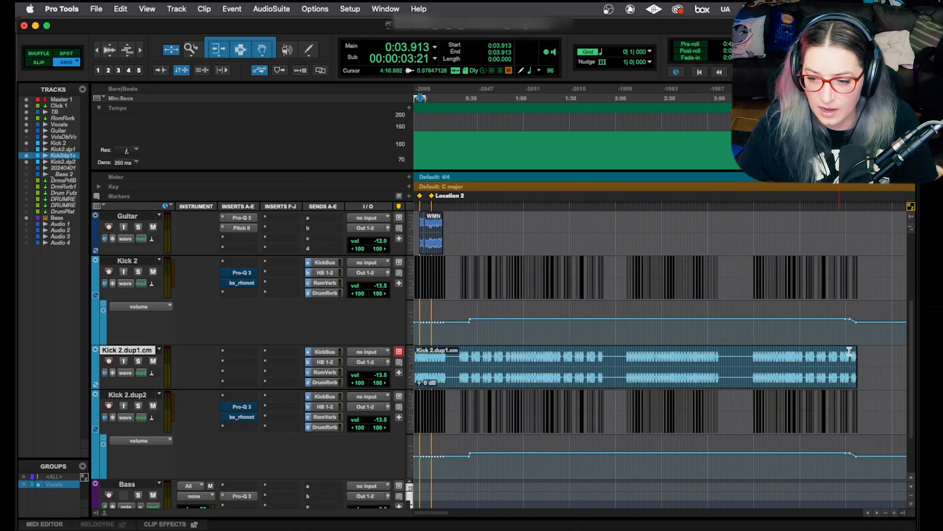
{"action": "left_click", "coordinate": [866, 353]}
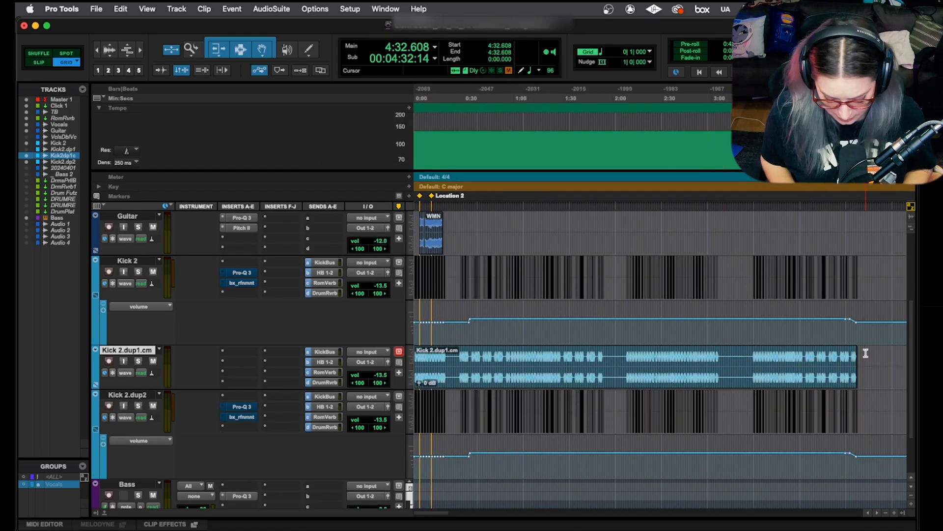
{"action": "key", "text": "shift+Return"}
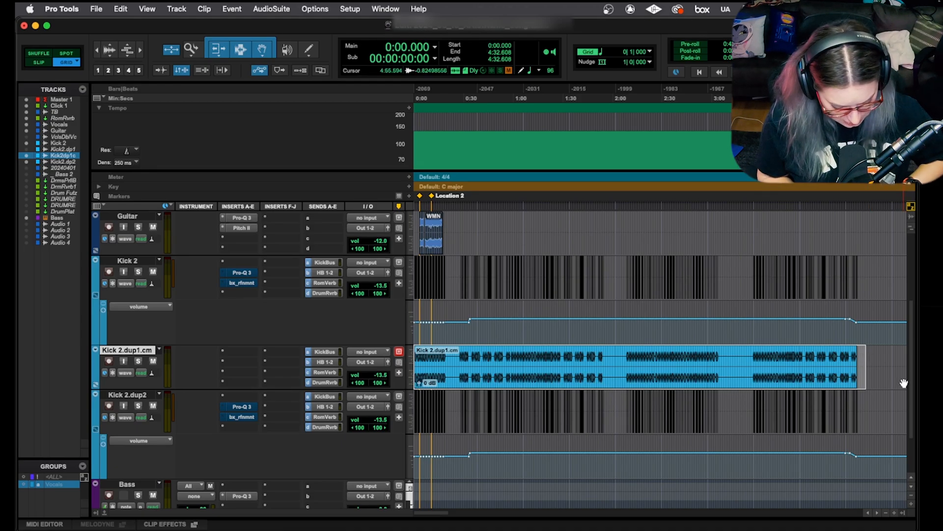
- Review the Track Bounce settings for the selected committed kick track, including file type, automation rendering and destination, without bouncing
{"action": "key", "text": "super+alt+shift+b"}
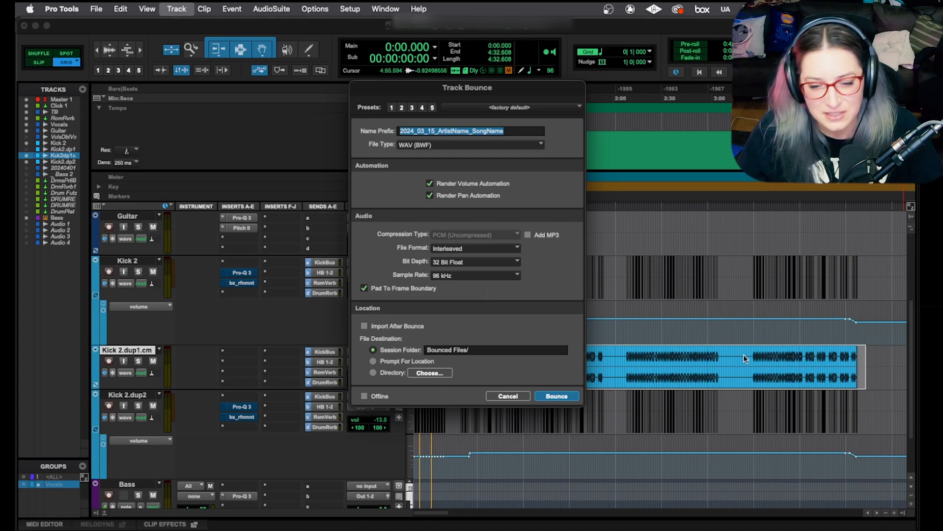
{"action": "left_click", "coordinate": [506, 396]}
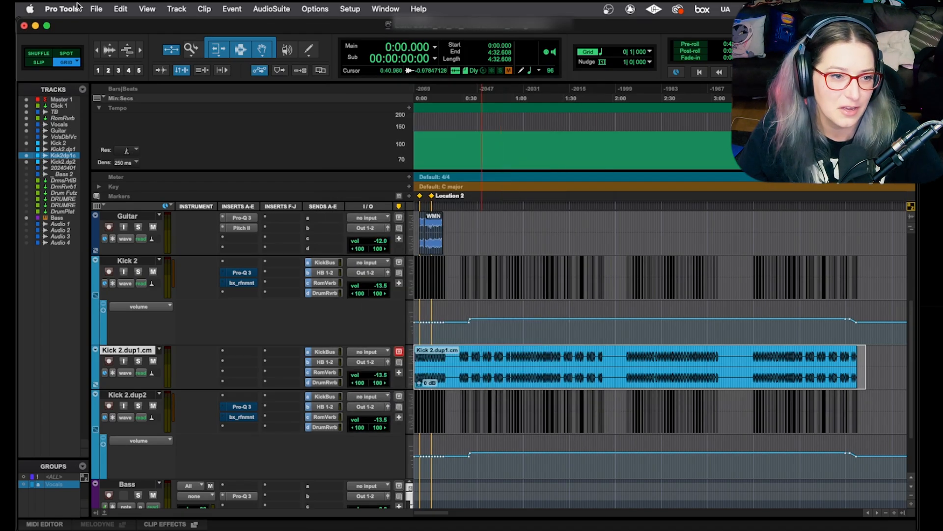
{"action": "left_click", "coordinate": [96, 9]}
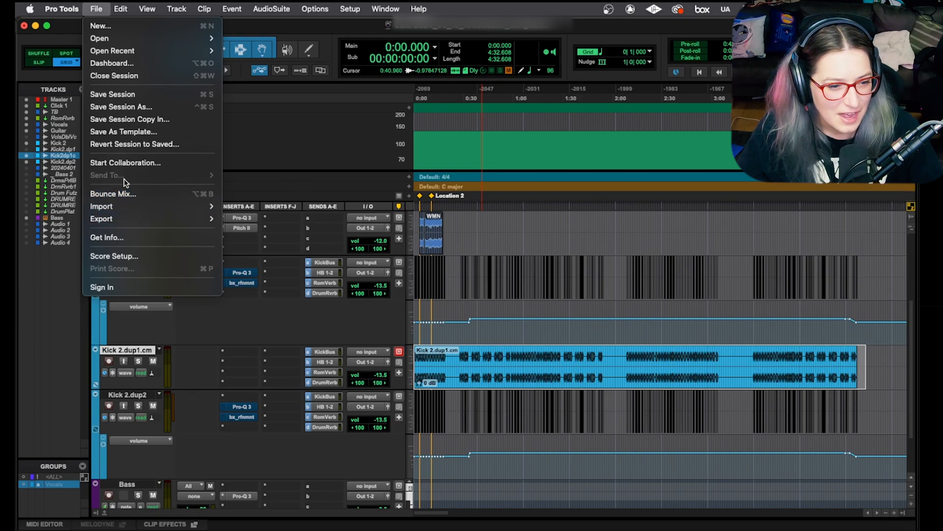
{"action": "left_click", "coordinate": [97, 8]}
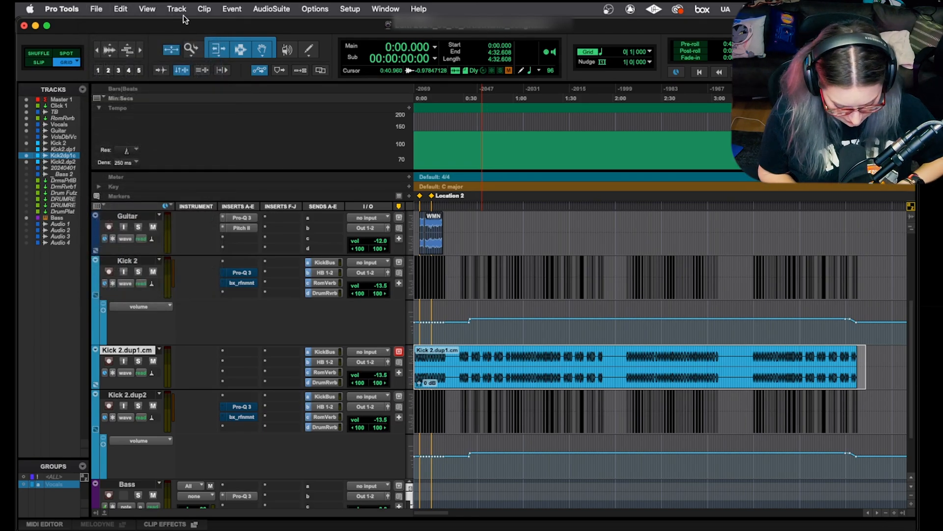
{"action": "key", "text": "alt+shift+super+b"}
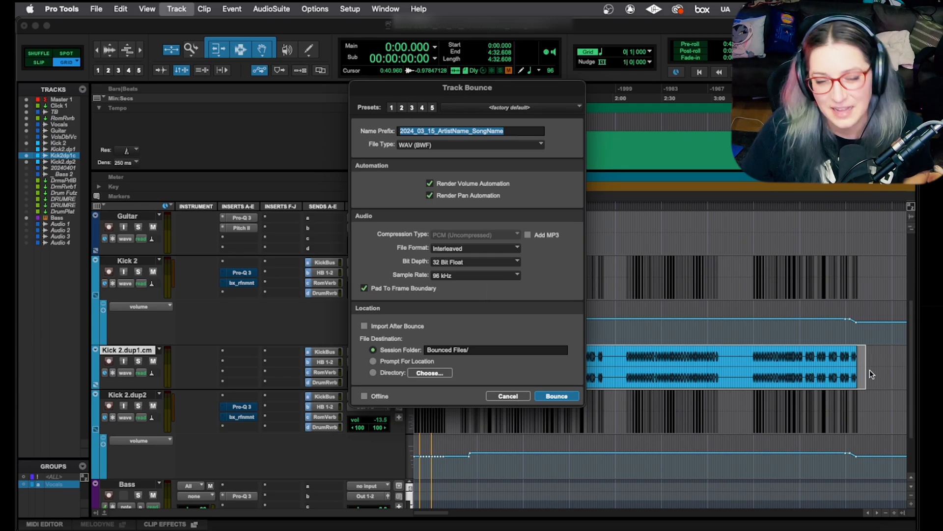
{"action": "left_click", "coordinate": [499, 396]}
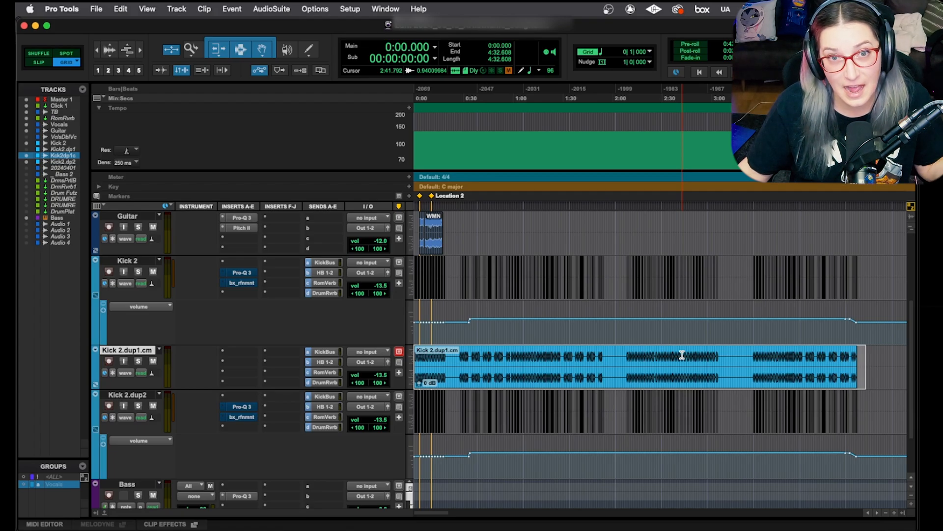
- Move the edit cursor to the committed kick clip's start at 0:00.500
{"action": "key", "text": "Tab"}
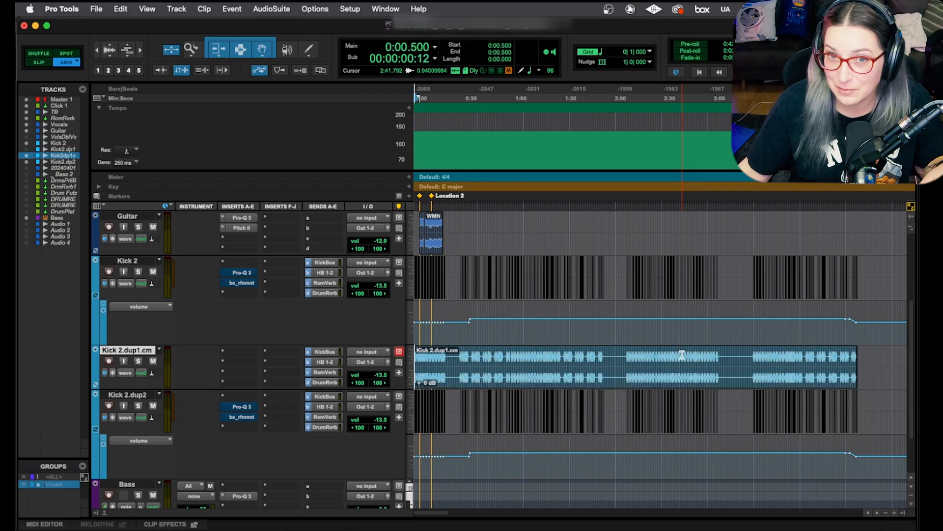